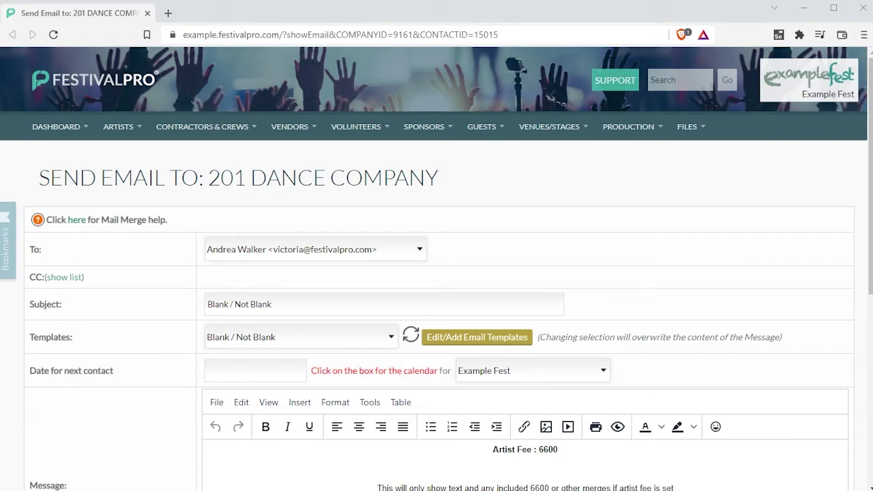
Step: Scroll down and select the merged Artist Fee : 6600 lines in the message
{"action": "scroll", "coordinate": [436, 269], "scroll_direction": "down", "scroll_amount": 1}
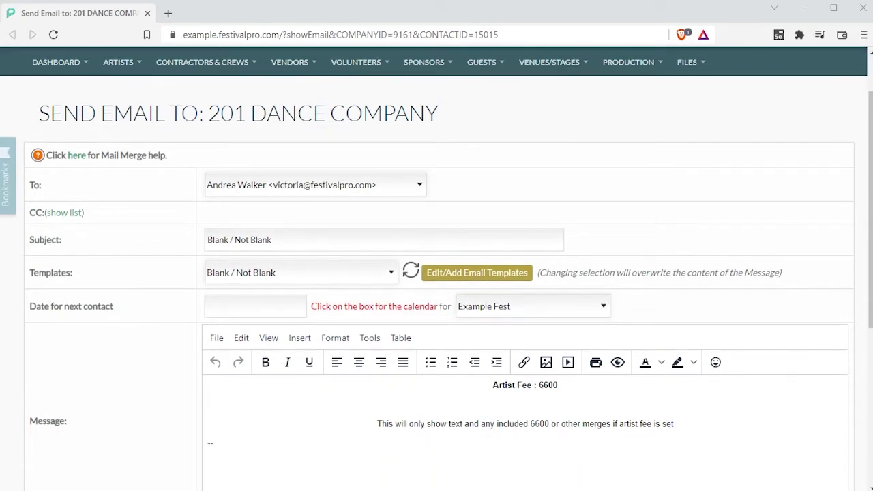
{"action": "scroll", "coordinate": [436, 269], "scroll_direction": "down", "scroll_amount": 1}
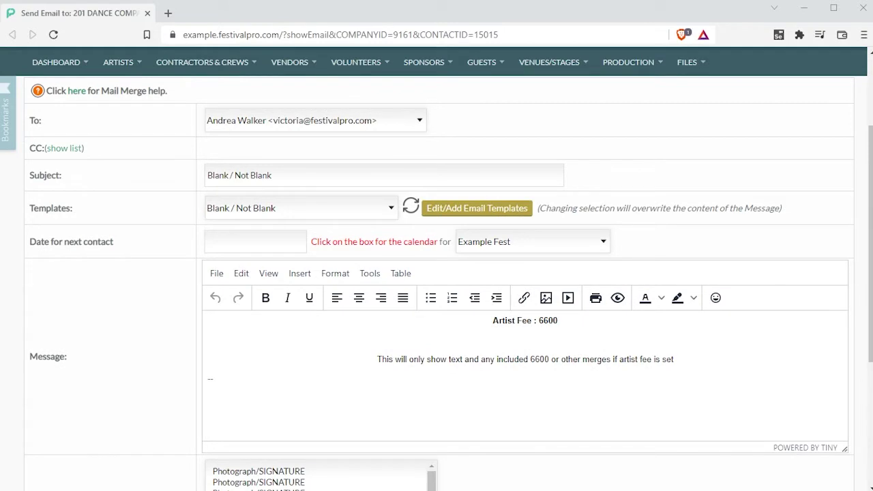
{"action": "left_click", "coordinate": [552, 323]}
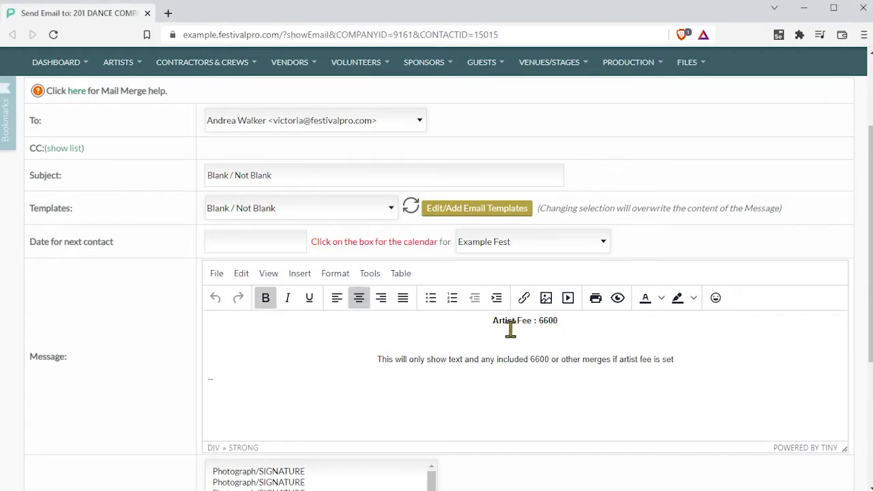
{"action": "left_click_drag", "start_coordinate": [484, 323], "coordinate": [580, 326]}
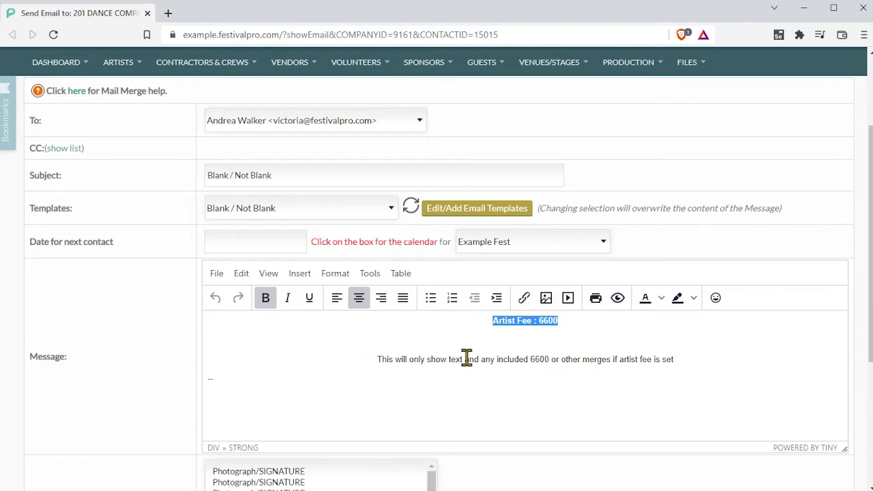
{"action": "left_click_drag", "start_coordinate": [697, 363], "coordinate": [440, 321]}
{"action": "left_click", "coordinate": [454, 327]}
Step: Scroll back to the top of the Send Email page and open the FILES menu
{"action": "scroll", "coordinate": [549, 398], "scroll_direction": "up", "scroll_amount": 2}
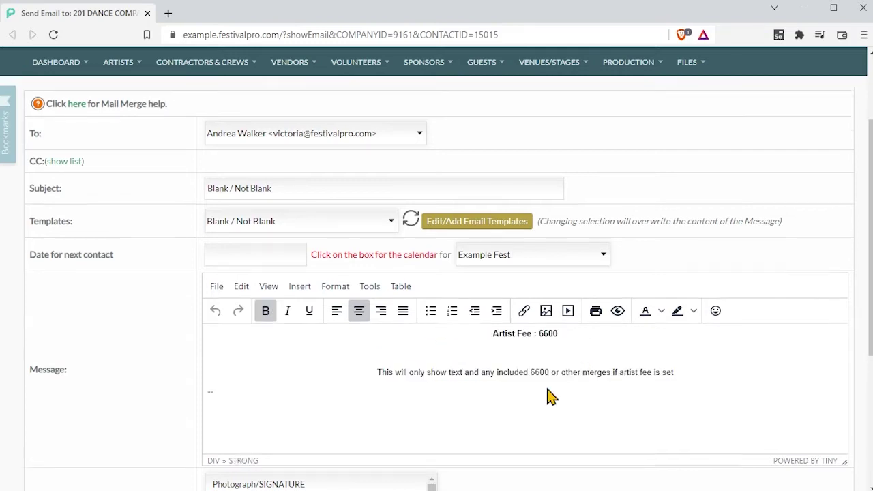
{"action": "scroll", "coordinate": [549, 397], "scroll_direction": "down", "scroll_amount": 2}
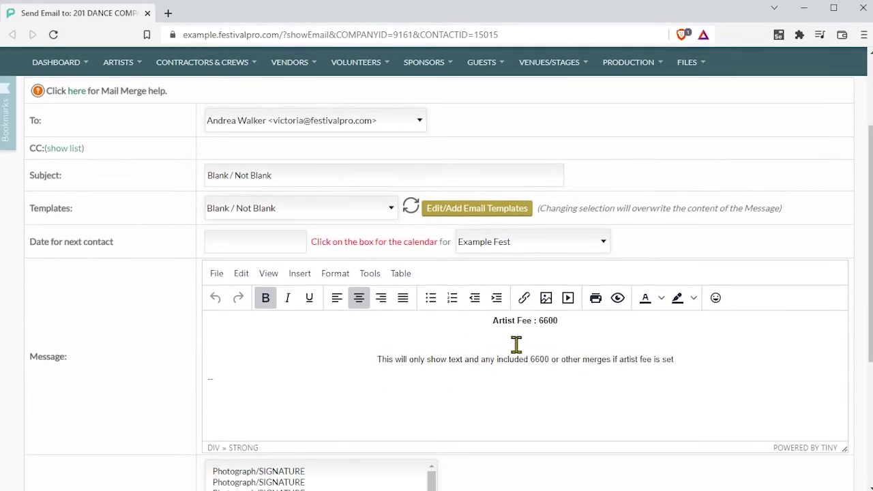
{"action": "scroll", "coordinate": [522, 343], "scroll_direction": "up", "scroll_amount": 2}
{"action": "left_click", "coordinate": [689, 128]}
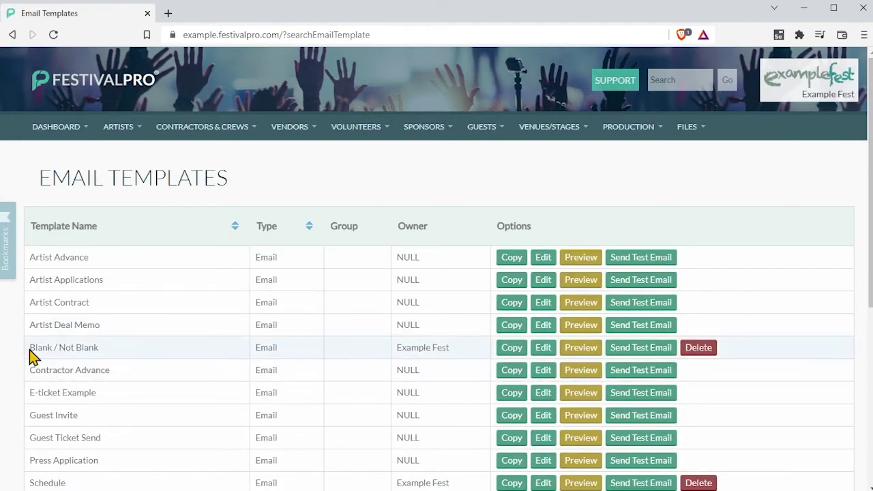
Step: Highlight the Blank / Not Blank template name in the Email Templates list
{"action": "left_click_drag", "start_coordinate": [30, 347], "coordinate": [64, 348]}
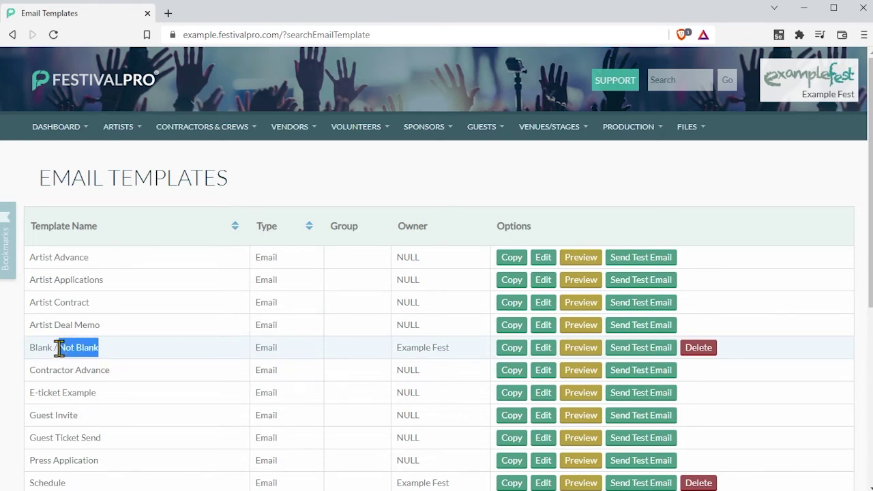
Step: Edit the Blank / Not Blank template and highlight its PERFORMANCE FEE merge tag
{"action": "left_click", "coordinate": [138, 358]}
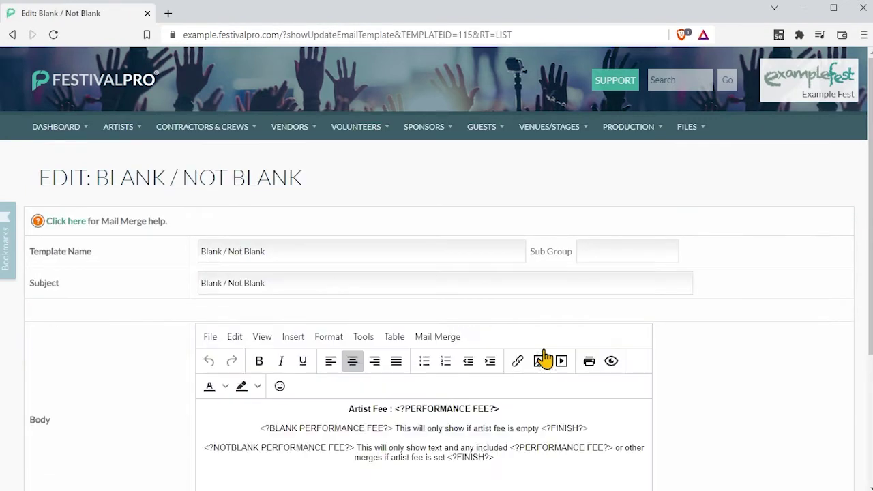
{"action": "scroll", "coordinate": [706, 334], "scroll_direction": "down", "scroll_amount": 2}
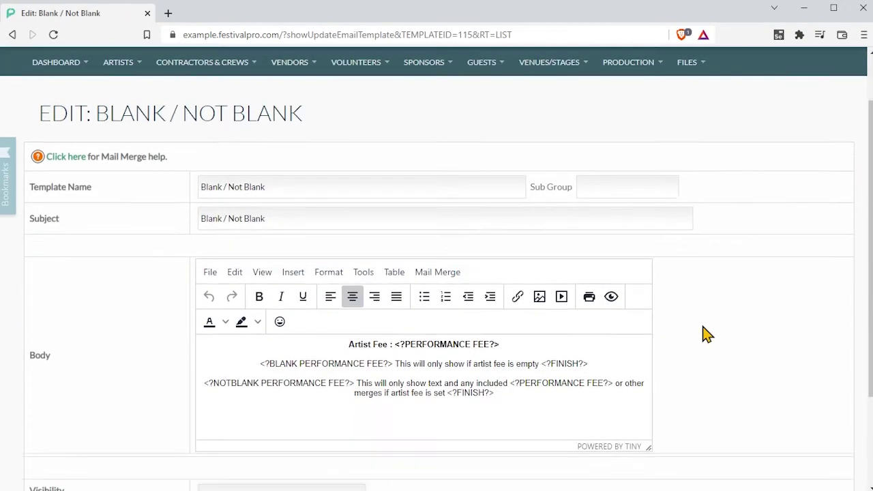
{"action": "left_click", "coordinate": [517, 280]}
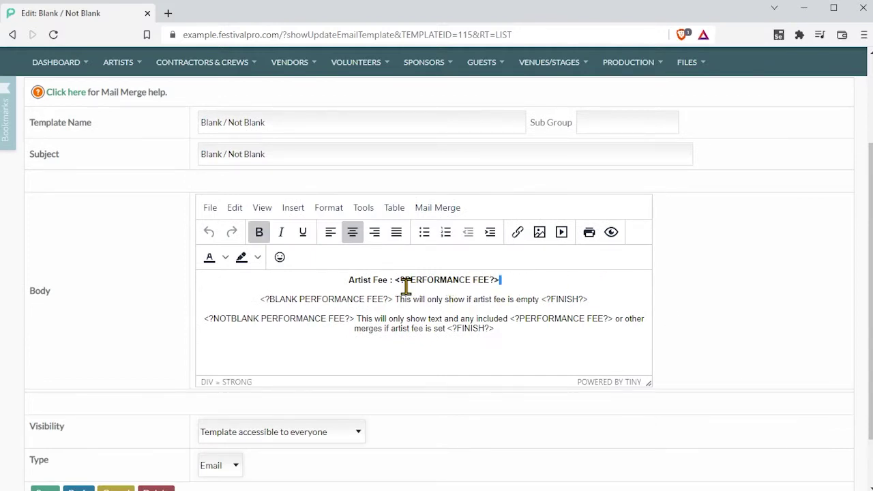
{"action": "left_click_drag", "start_coordinate": [351, 280], "coordinate": [503, 279]}
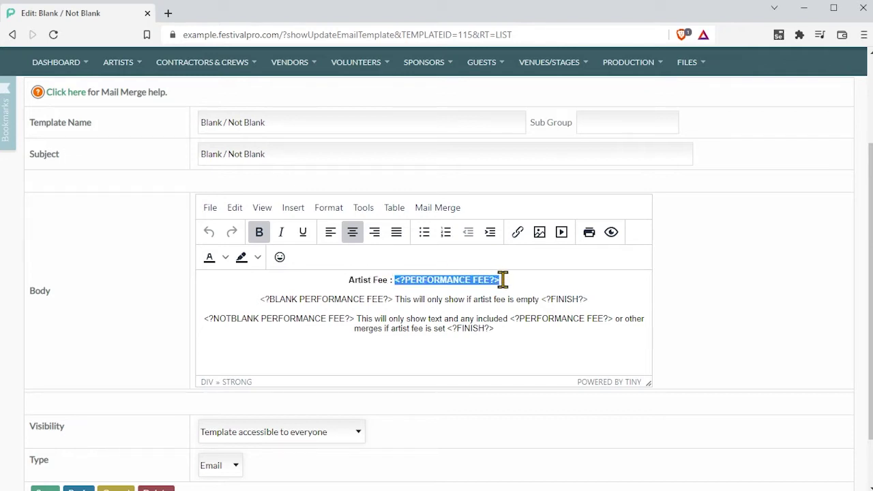
Step: Browse the Mail Merge field groups, including Artist, and close the list without inserting
{"action": "left_click", "coordinate": [505, 280]}
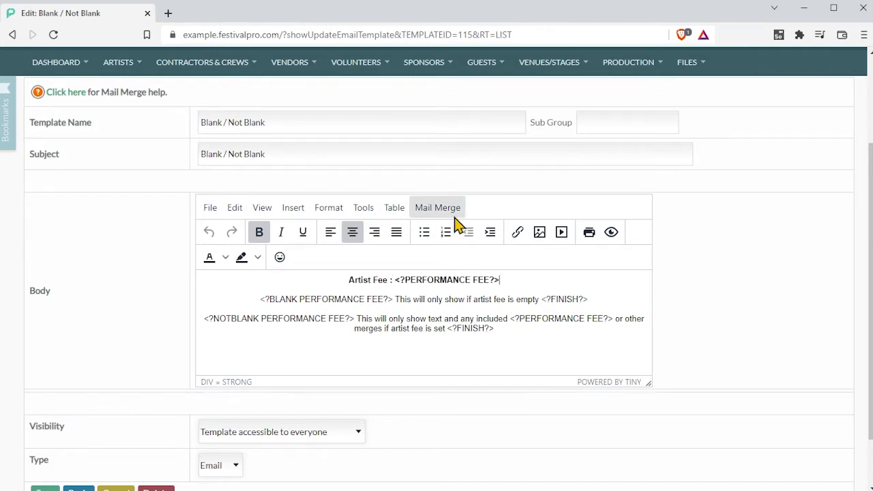
{"action": "left_click", "coordinate": [437, 207]}
{"action": "mouse_move", "coordinate": [450, 232]}
{"action": "mouse_move", "coordinate": [484, 235]}
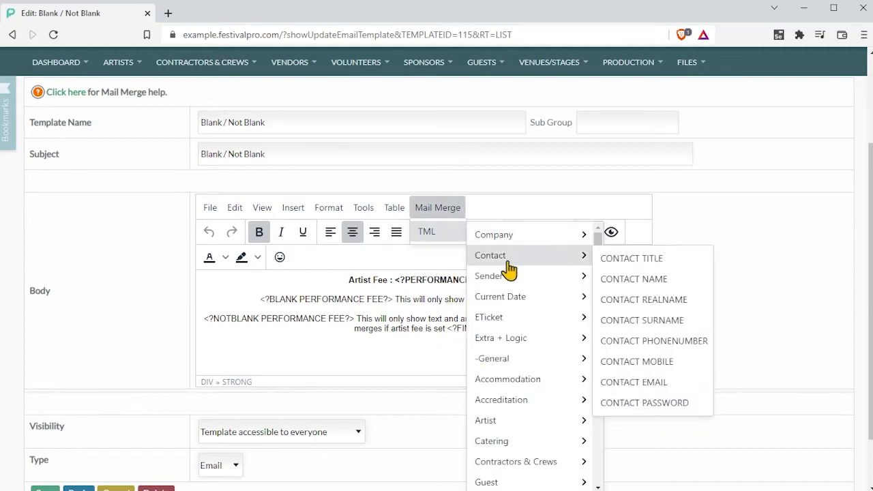
{"action": "mouse_move", "coordinate": [522, 423]}
{"action": "scroll", "coordinate": [658, 361], "scroll_direction": "down", "scroll_amount": 3}
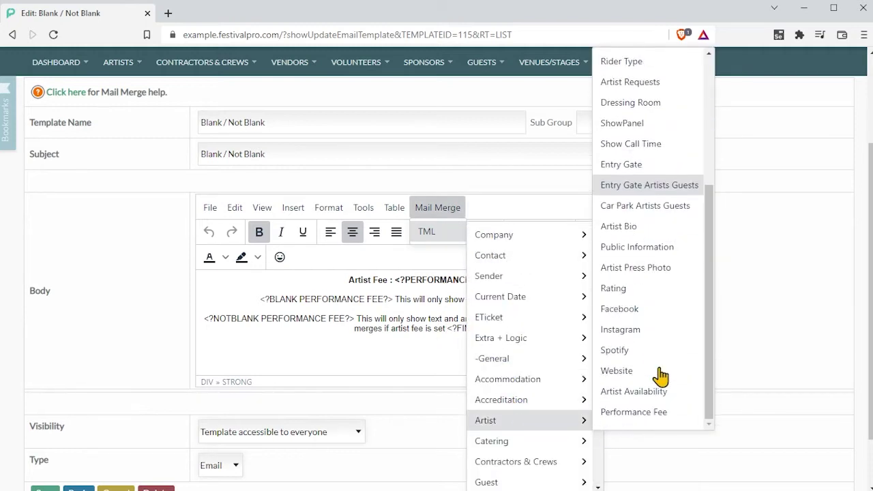
{"action": "left_click", "coordinate": [811, 222]}
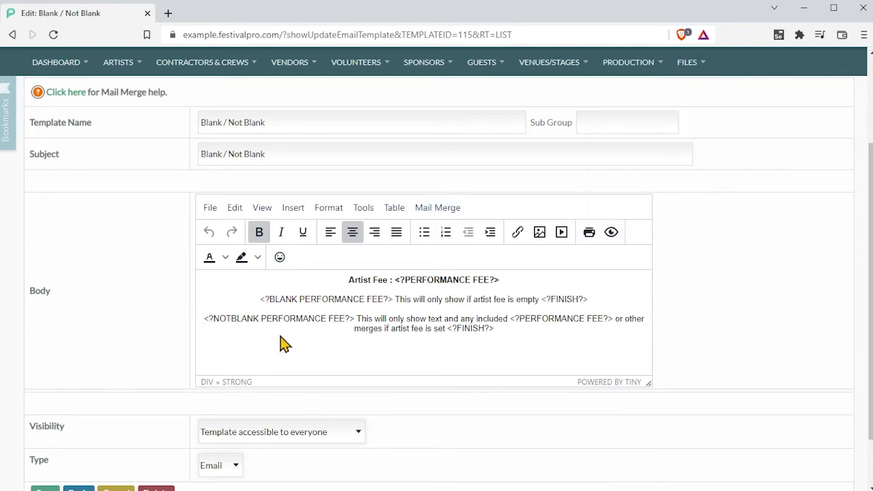
{"action": "left_click_drag", "start_coordinate": [259, 300], "coordinate": [292, 301]}
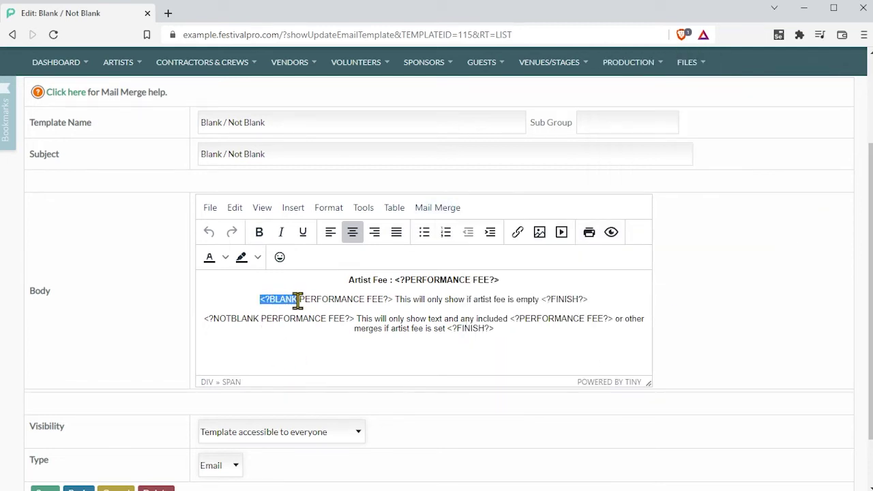
{"action": "left_click_drag", "start_coordinate": [203, 319], "coordinate": [255, 321]}
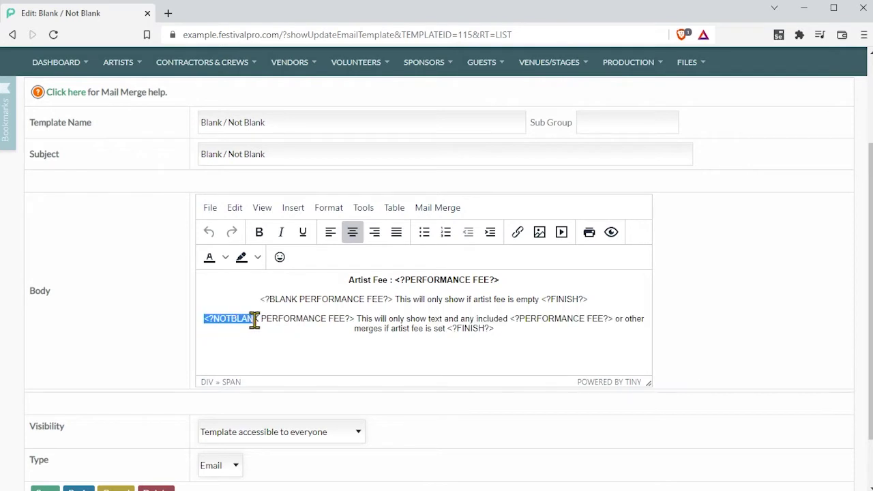
{"action": "left_click", "coordinate": [258, 319]}
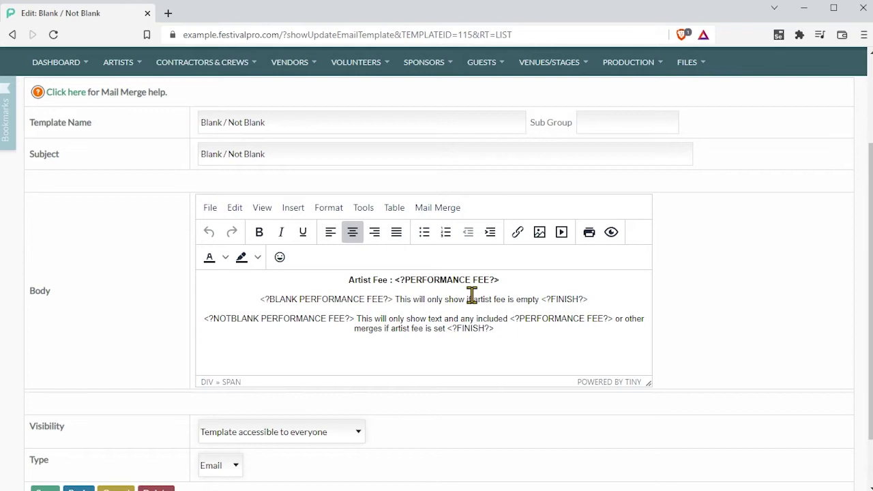
{"action": "left_click", "coordinate": [443, 208]}
{"action": "mouse_move", "coordinate": [428, 232]}
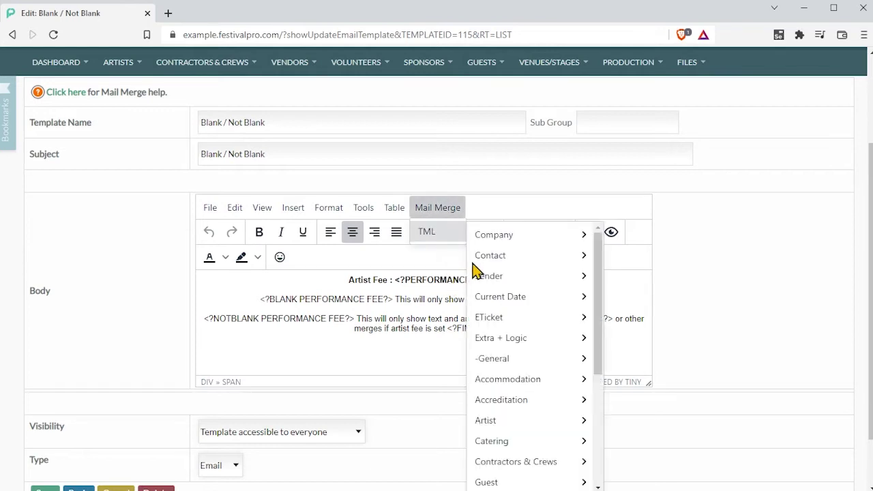
{"action": "mouse_move", "coordinate": [522, 388]}
{"action": "mouse_move", "coordinate": [549, 483]}
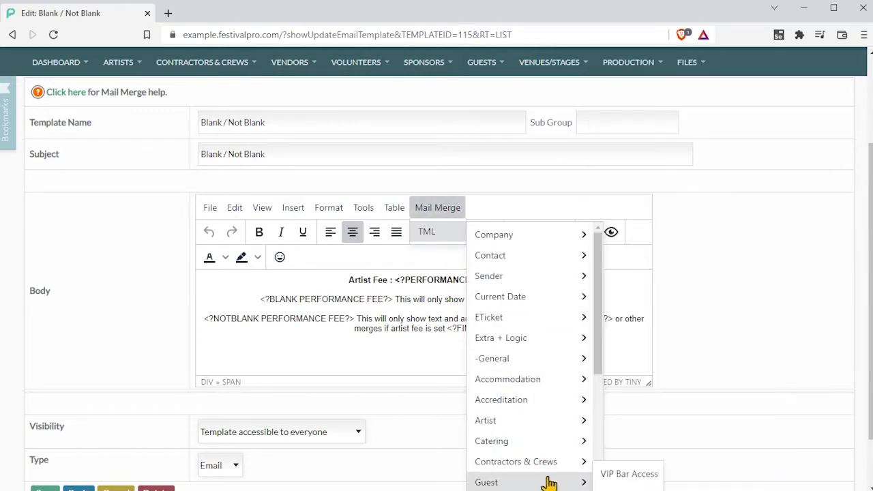
{"action": "left_click", "coordinate": [697, 335]}
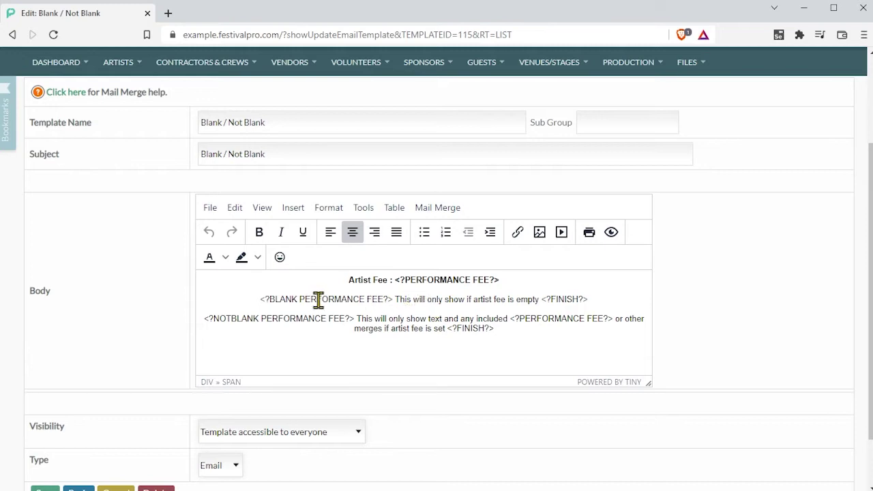
{"action": "left_click_drag", "start_coordinate": [265, 298], "coordinate": [384, 298]}
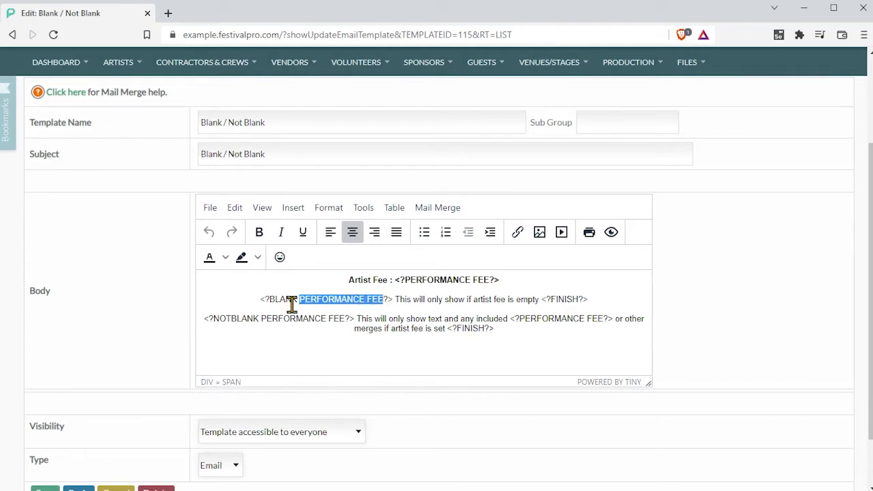
{"action": "left_click_drag", "start_coordinate": [395, 298], "coordinate": [541, 300]}
{"action": "left_click", "coordinate": [540, 300]}
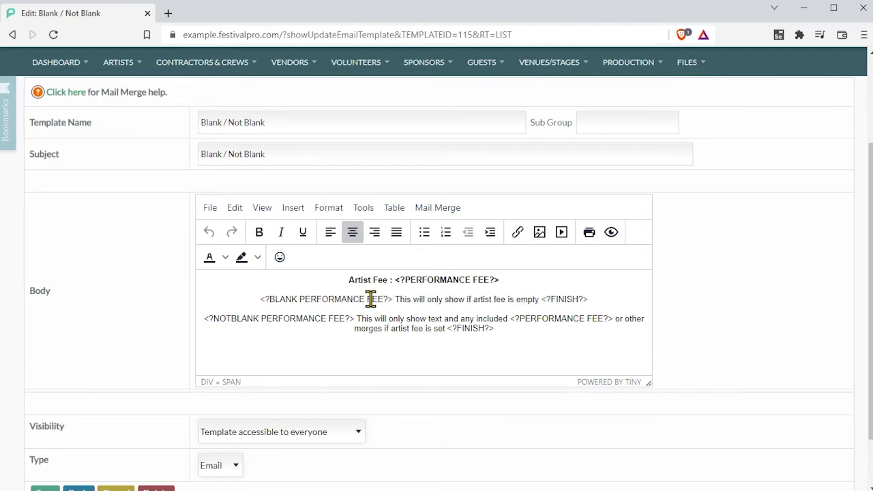
{"action": "left_click_drag", "start_coordinate": [542, 300], "coordinate": [591, 295]}
{"action": "left_click", "coordinate": [591, 298]}
{"action": "left_click_drag", "start_coordinate": [387, 298], "coordinate": [289, 303]}
{"action": "double_click", "coordinate": [284, 299]}
{"action": "left_click_drag", "start_coordinate": [395, 298], "coordinate": [529, 299]}
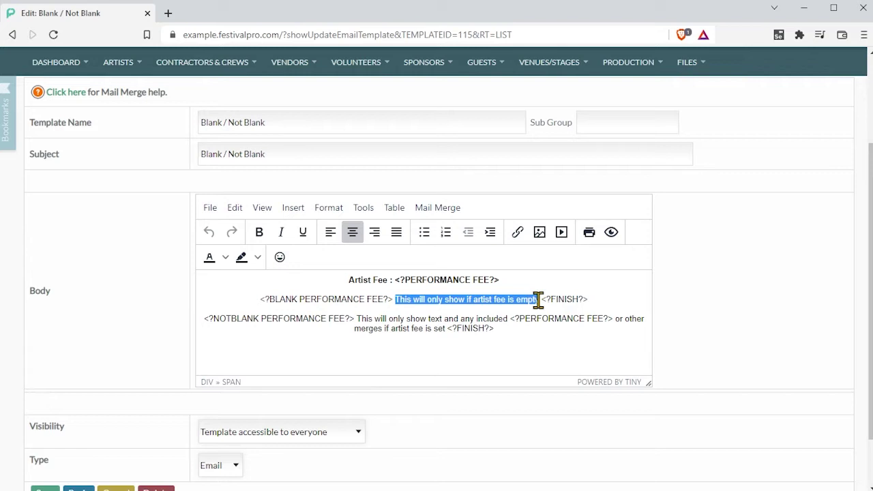
{"action": "left_click", "coordinate": [538, 300]}
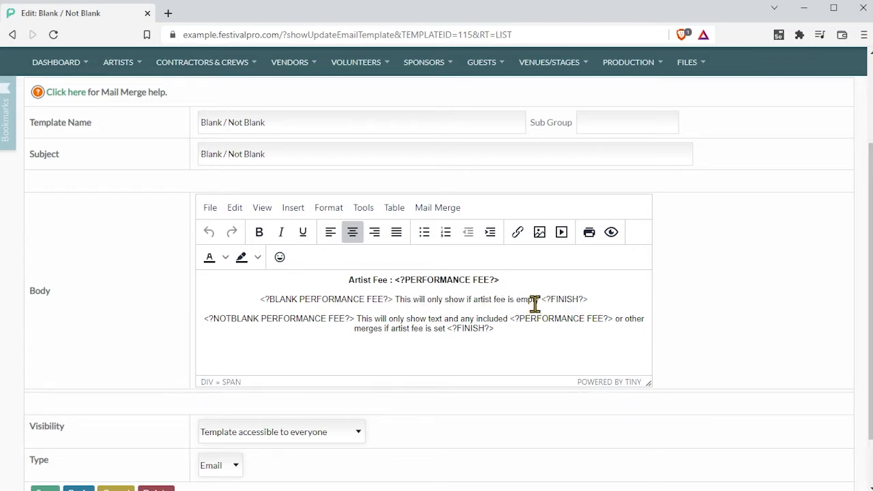
{"action": "left_click_drag", "start_coordinate": [239, 300], "coordinate": [401, 303]}
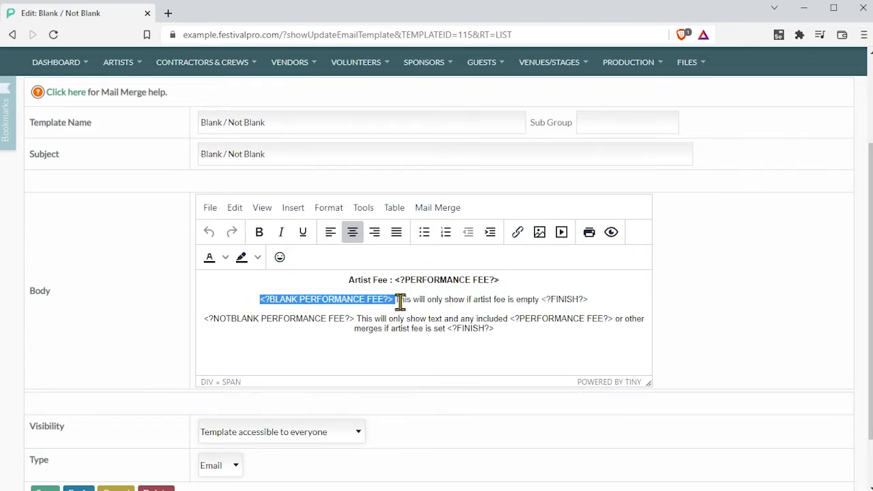
{"action": "left_click", "coordinate": [400, 300]}
{"action": "left_click_drag", "start_coordinate": [589, 300], "coordinate": [243, 298]}
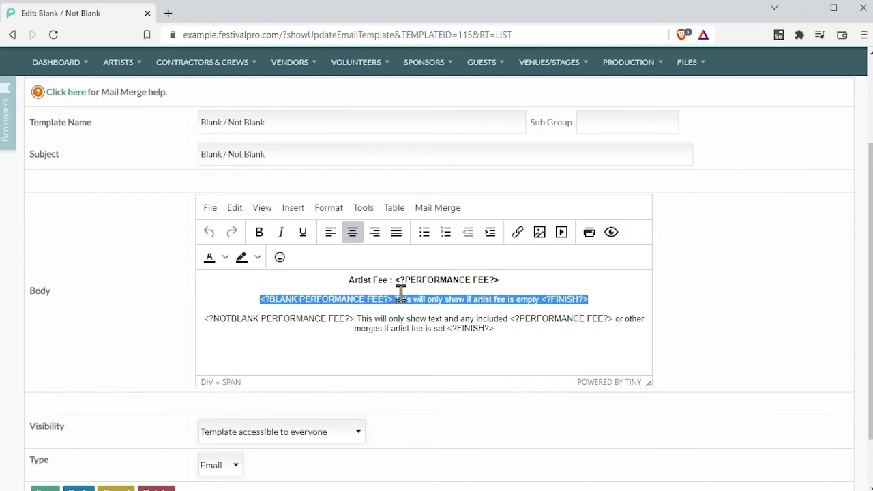
{"action": "left_click", "coordinate": [440, 315]}
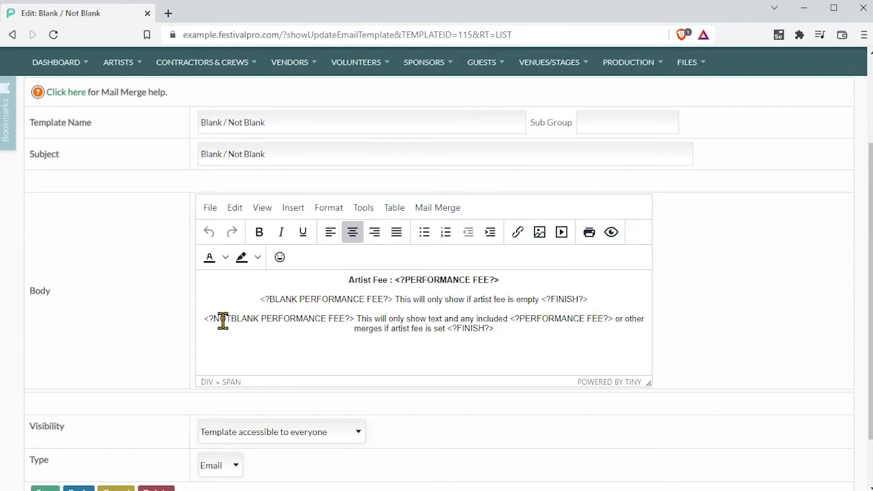
{"action": "left_click_drag", "start_coordinate": [213, 319], "coordinate": [252, 321]}
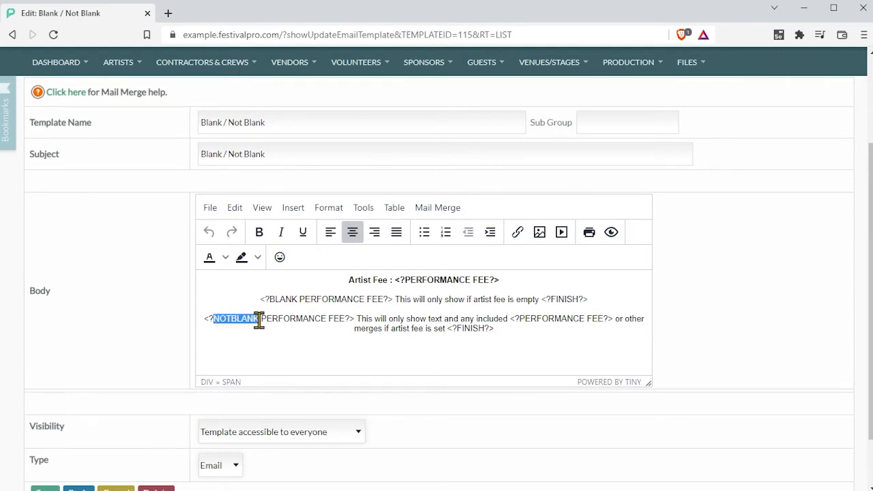
{"action": "left_click", "coordinate": [278, 324]}
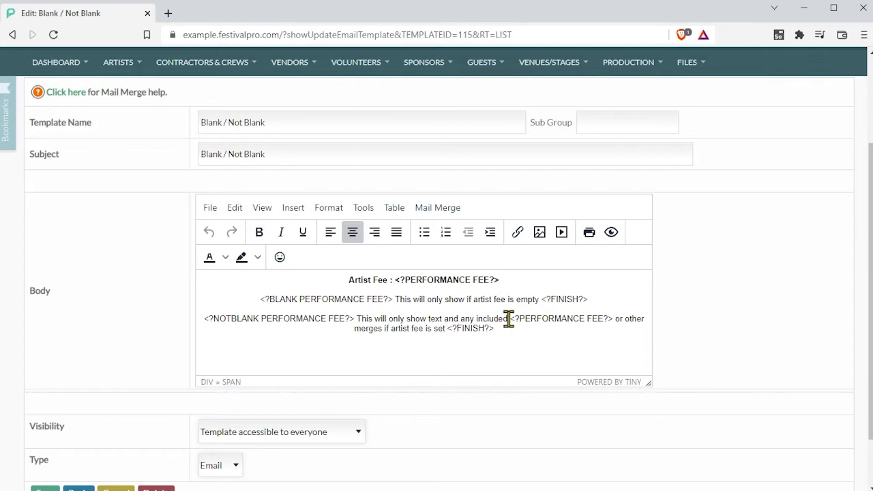
{"action": "left_click_drag", "start_coordinate": [509, 318], "coordinate": [612, 322]}
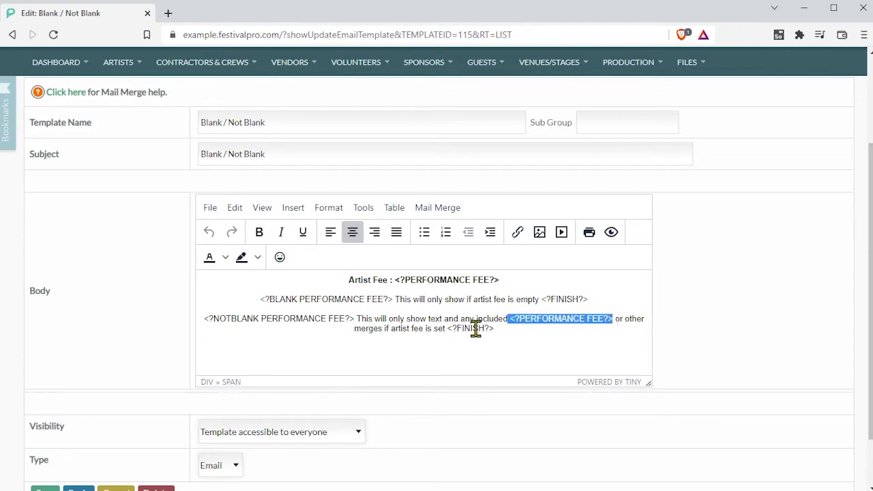
Step: Save the Blank / Not Blank template and return to the templates list
{"action": "left_click", "coordinate": [344, 323]}
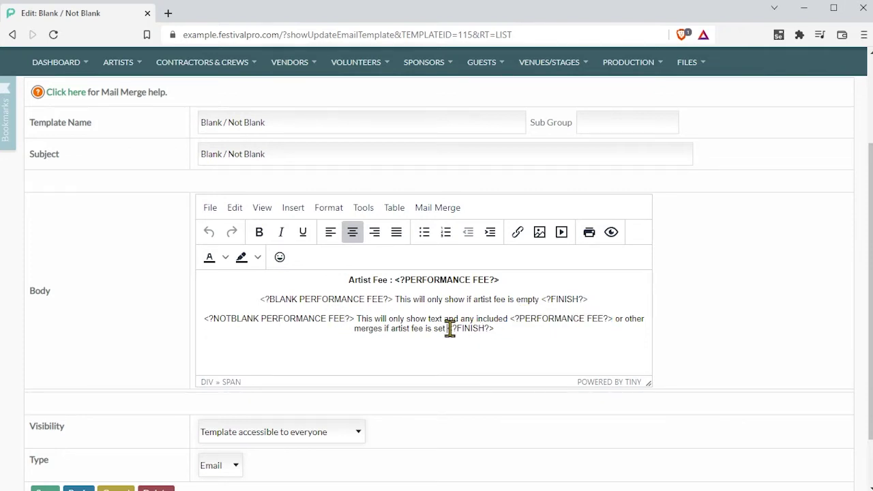
{"action": "scroll", "coordinate": [443, 340], "scroll_direction": "down", "scroll_amount": 2}
{"action": "left_click", "coordinate": [43, 426]}
Step: Clear 201 DANCE COMPANY's 6600 performance fee via View All Artists and save it
{"action": "mouse_move", "coordinate": [129, 133]}
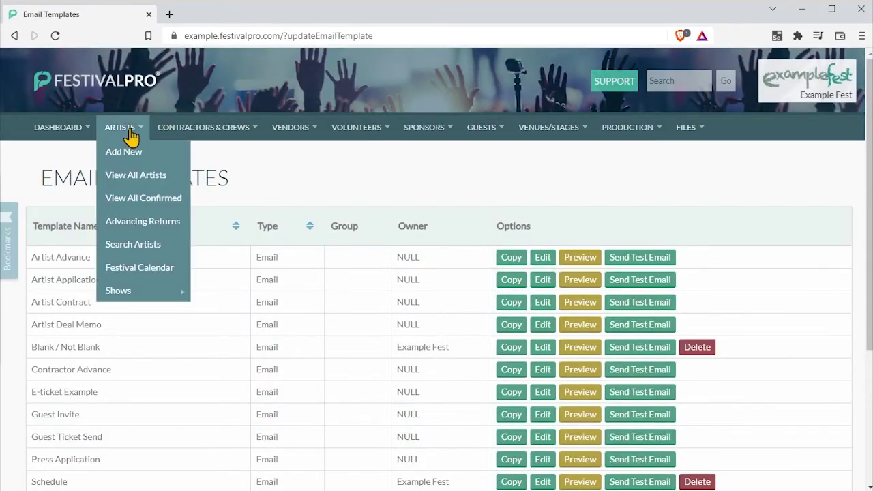
{"action": "left_click", "coordinate": [137, 176]}
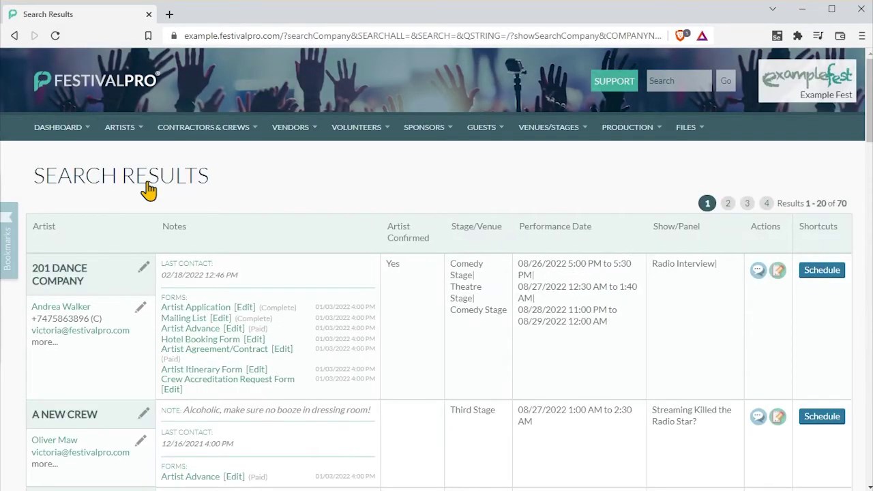
{"action": "left_click", "coordinate": [822, 272]}
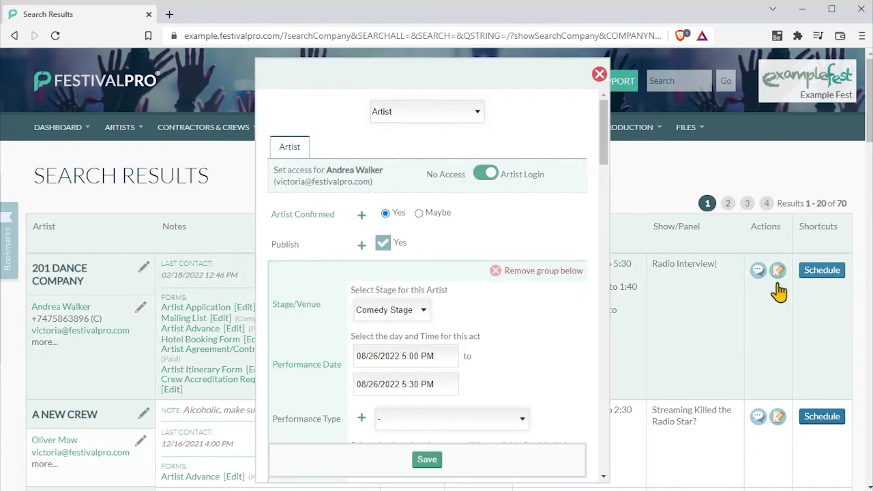
{"action": "scroll", "coordinate": [550, 243], "scroll_direction": "down", "scroll_amount": 5}
{"action": "scroll", "coordinate": [548, 243], "scroll_direction": "down", "scroll_amount": 10}
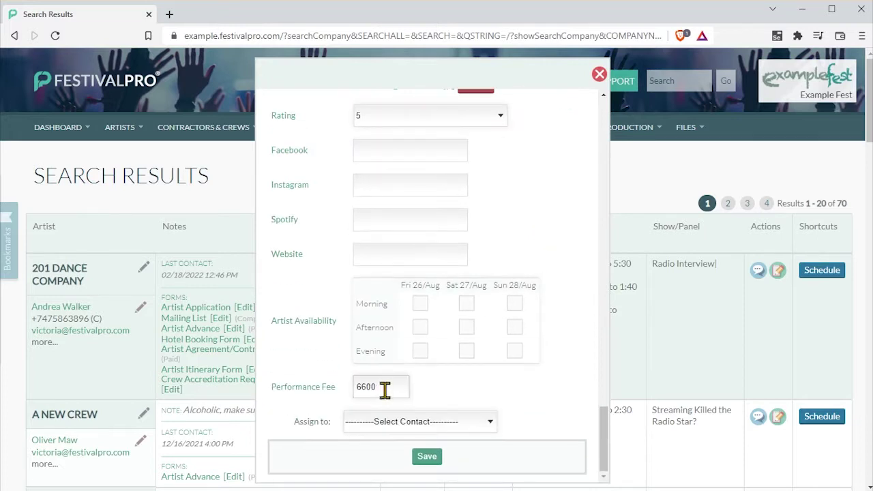
{"action": "left_click_drag", "start_coordinate": [385, 389], "coordinate": [332, 382]}
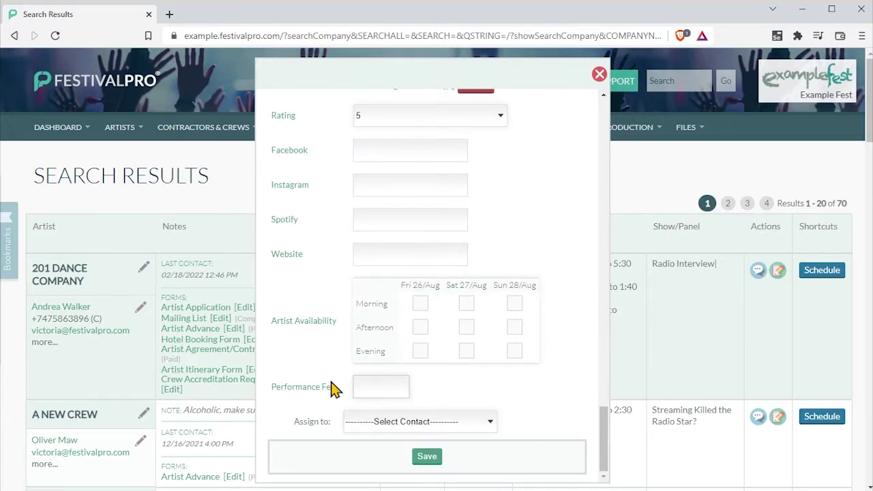
{"action": "left_click", "coordinate": [425, 457]}
{"action": "left_click", "coordinate": [432, 166]}
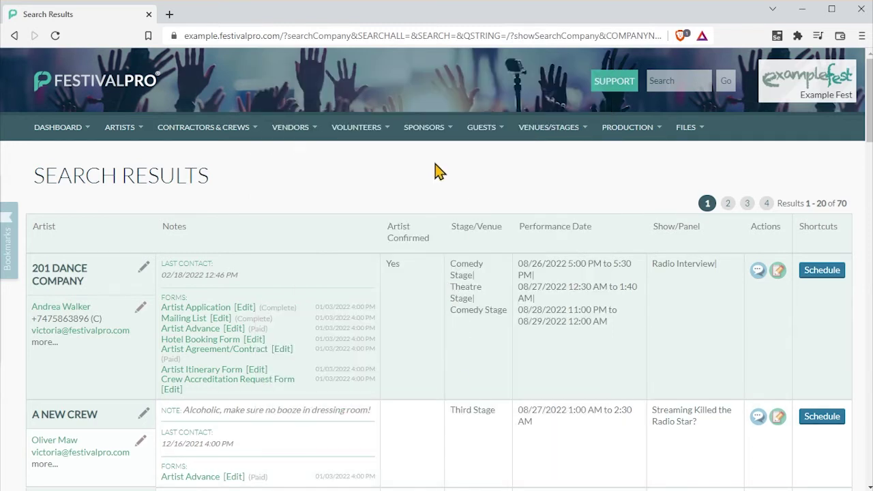
Step: Email 201 DANCE COMPANY's contact using the Blank / Not Blank template and check the empty Artist Fee line
{"action": "left_click", "coordinate": [120, 332]}
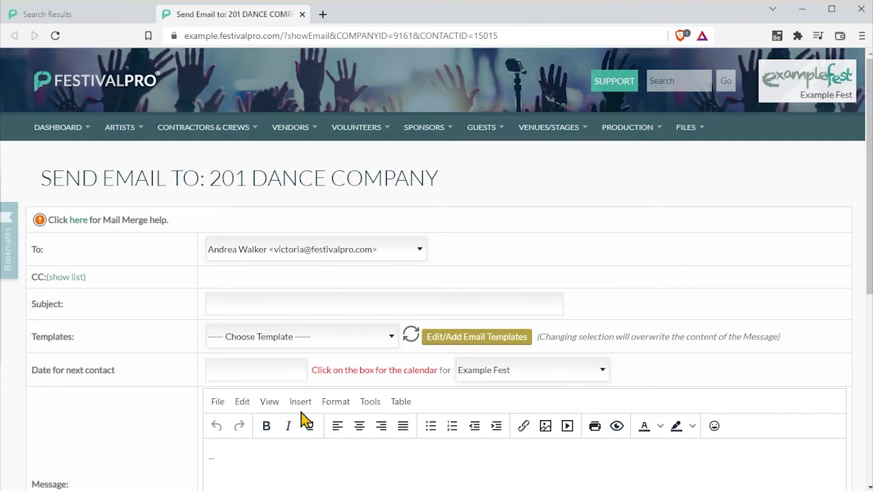
{"action": "key", "text": "Down"}
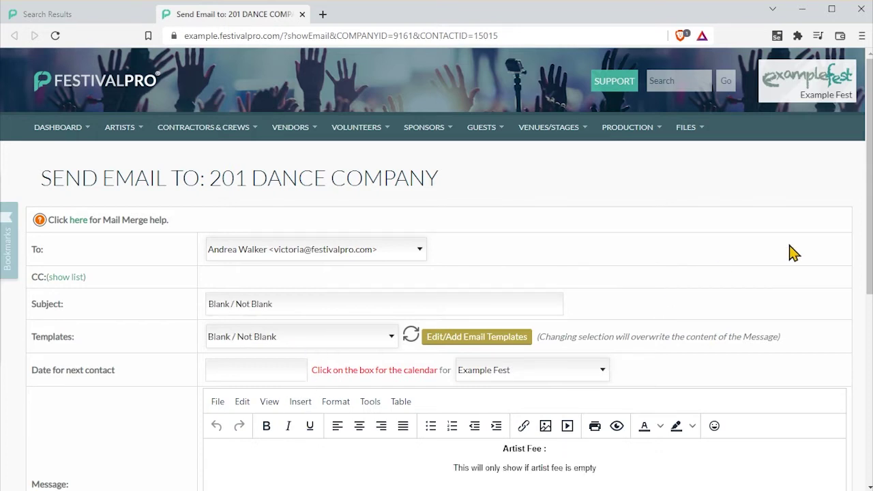
{"action": "scroll", "coordinate": [788, 253], "scroll_direction": "down", "scroll_amount": 2}
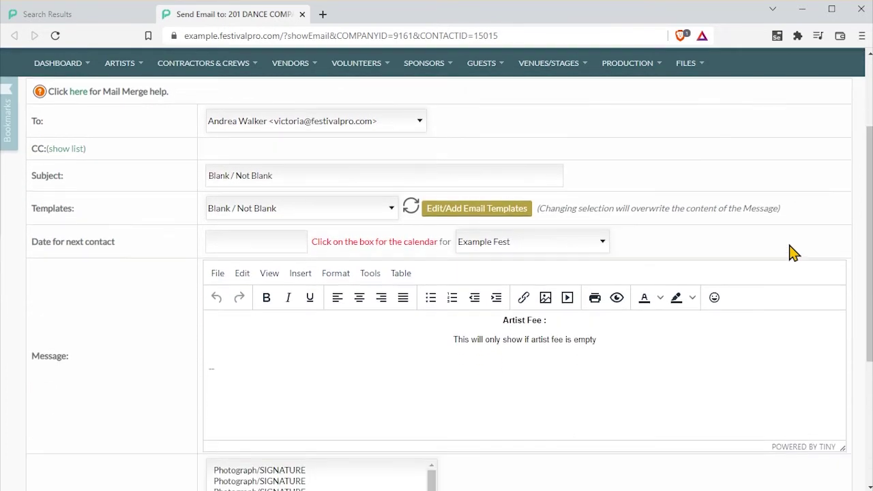
{"action": "left_click", "coordinate": [586, 321]}
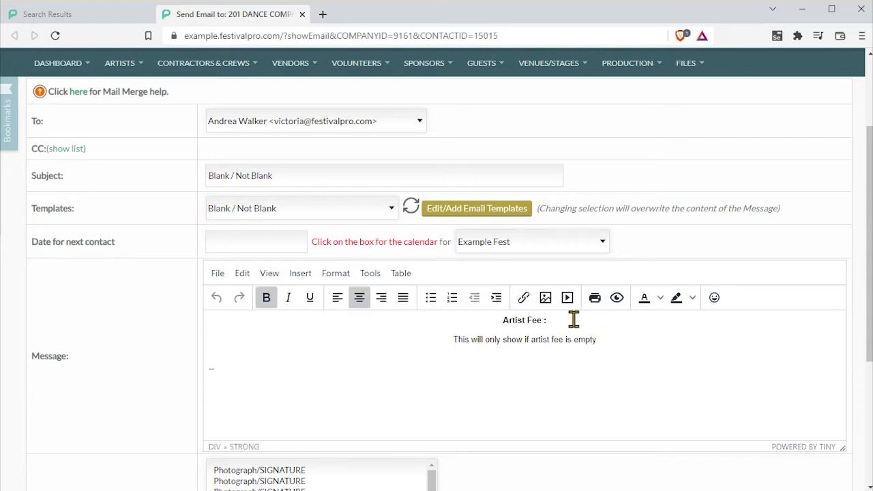
{"action": "mouse_move", "coordinate": [709, 72]}
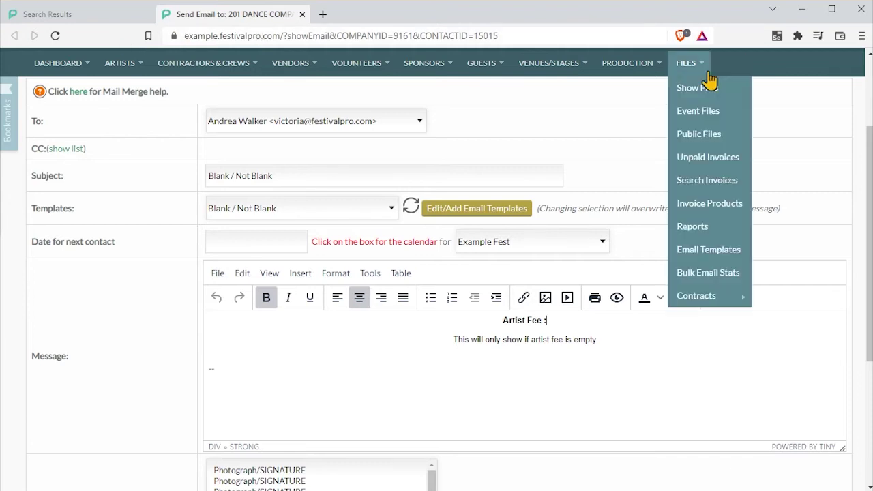
{"action": "middle_click", "coordinate": [702, 250]}
{"action": "left_click", "coordinate": [356, 15]}
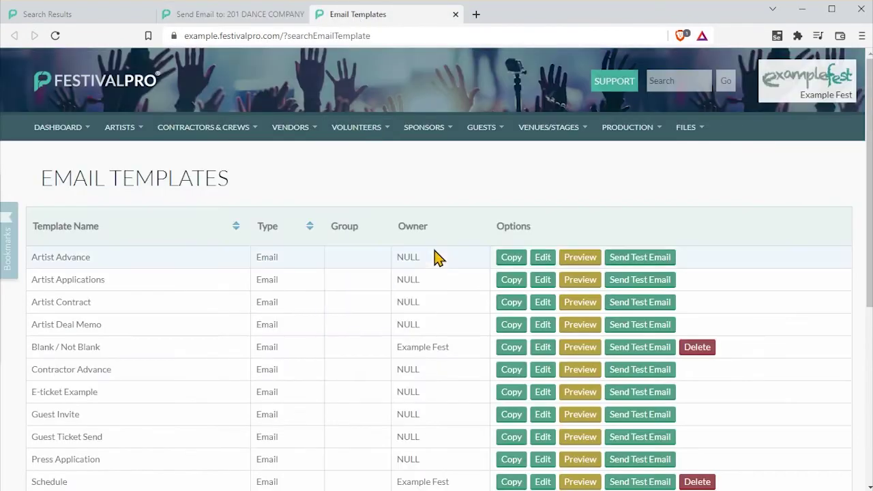
{"action": "left_click", "coordinate": [543, 348]}
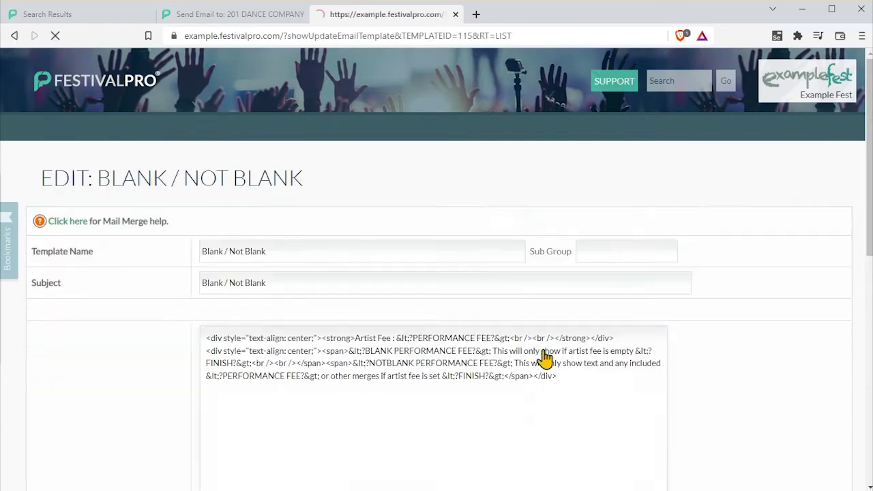
{"action": "scroll", "coordinate": [413, 346], "scroll_direction": "down", "scroll_amount": 1}
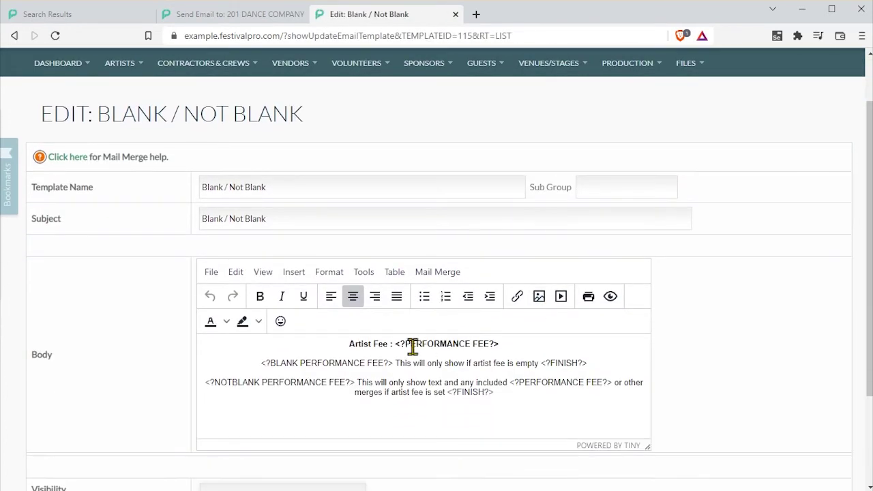
{"action": "left_click_drag", "start_coordinate": [349, 343], "coordinate": [402, 343]}
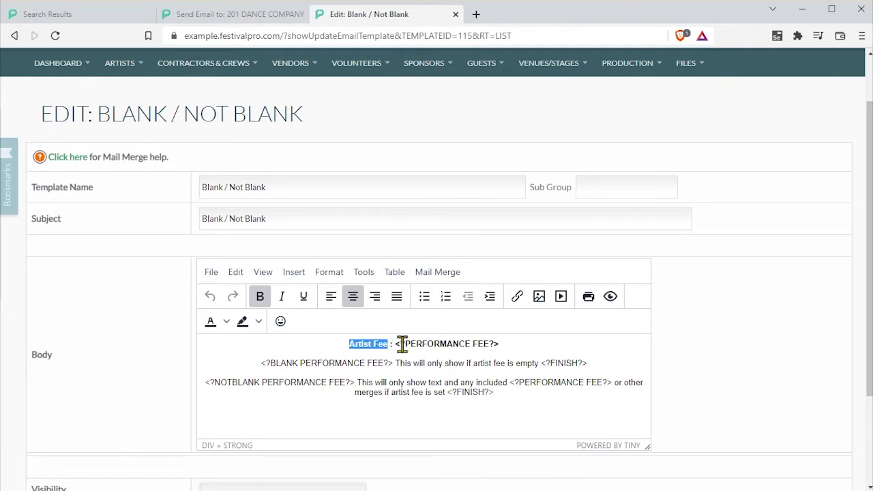
{"action": "left_click", "coordinate": [222, 15]}
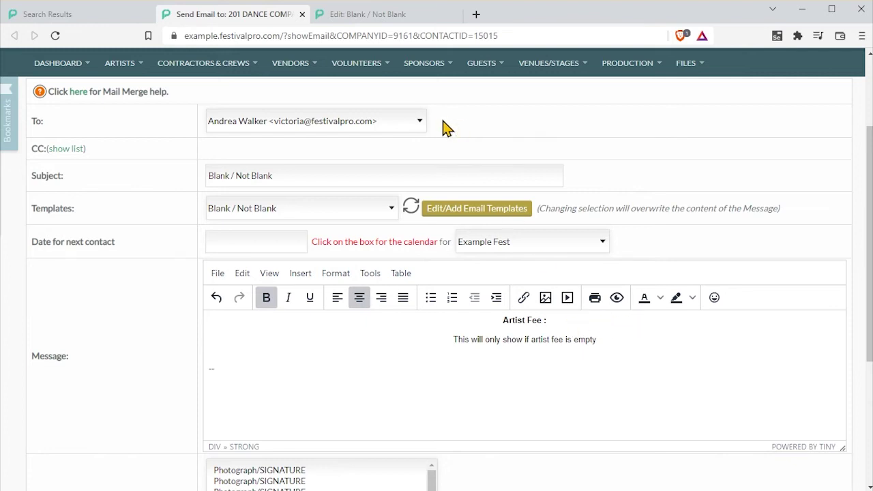
{"action": "left_click", "coordinate": [382, 15]}
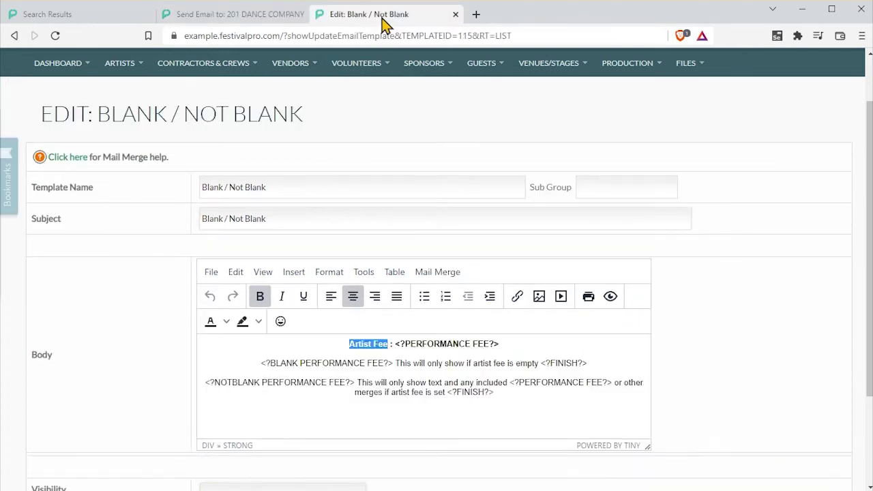
{"action": "left_click", "coordinate": [302, 362]}
{"action": "left_click_drag", "start_coordinate": [258, 363], "coordinate": [596, 372]}
{"action": "left_click", "coordinate": [602, 369]}
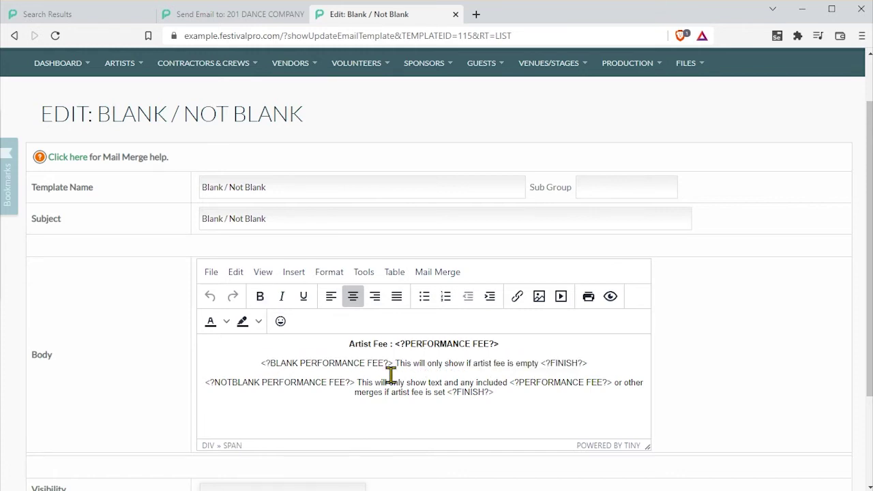
{"action": "left_click_drag", "start_coordinate": [394, 362], "coordinate": [541, 363]}
{"action": "left_click", "coordinate": [540, 363]}
{"action": "left_click", "coordinate": [282, 361]}
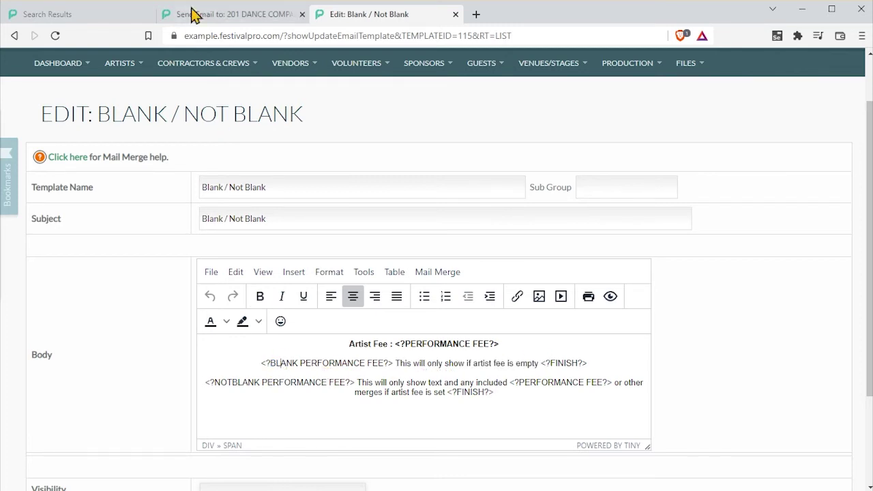
{"action": "left_click", "coordinate": [216, 21]}
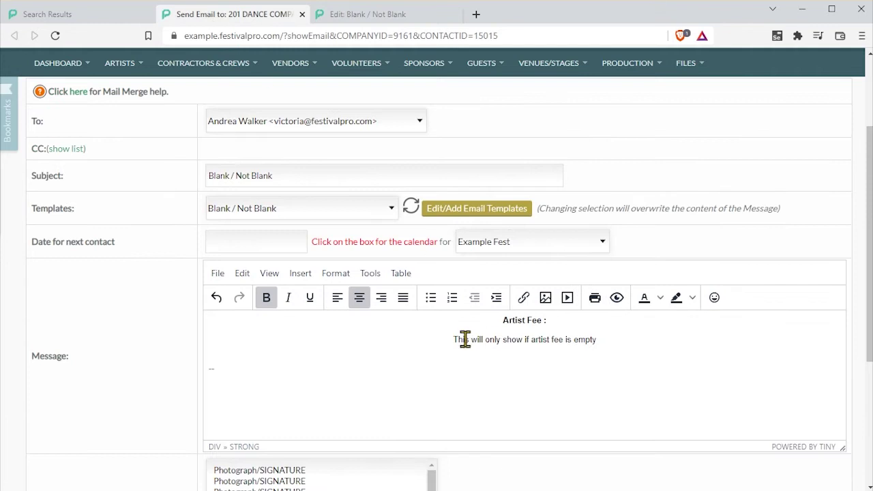
{"action": "left_click", "coordinate": [525, 370]}
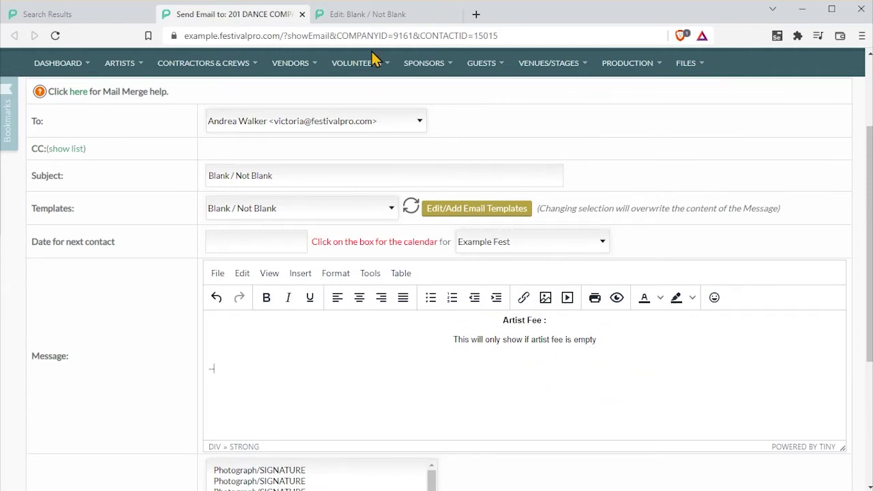
{"action": "left_click", "coordinate": [354, 16]}
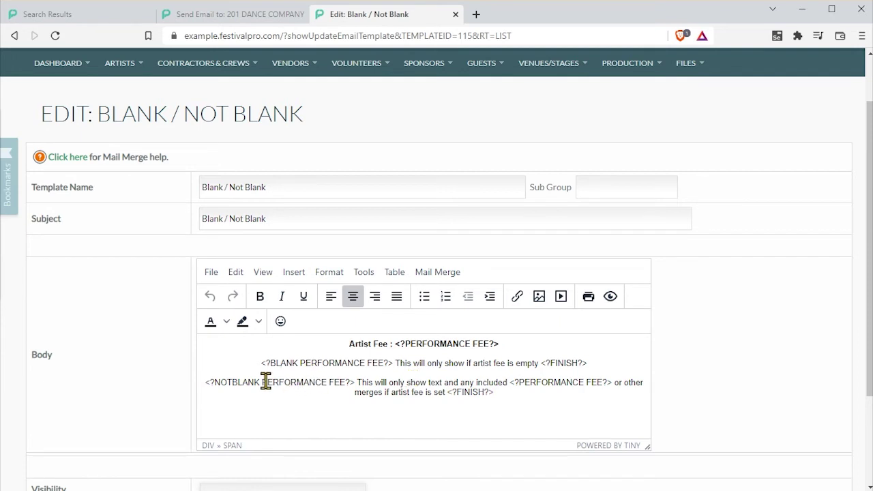
{"action": "double_click", "coordinate": [219, 382]}
{"action": "left_click", "coordinate": [217, 385]}
{"action": "left_click", "coordinate": [265, 15]}
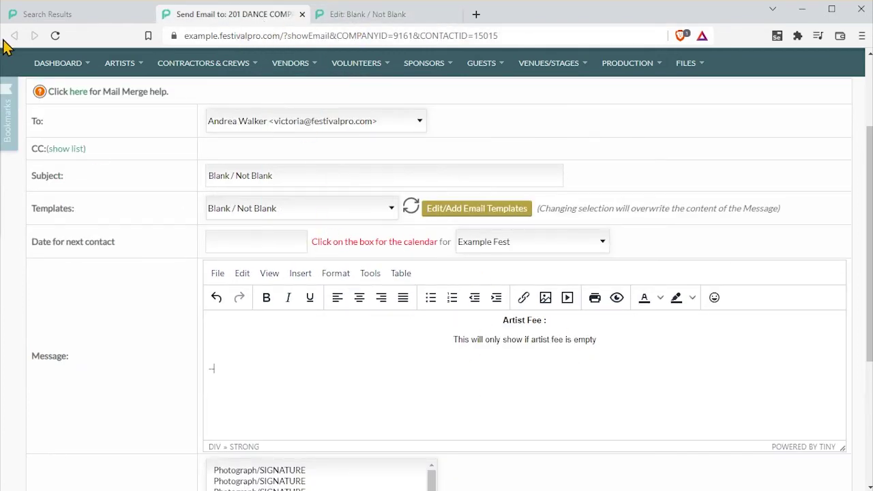
Step: Close the draft and save a Performance Fee of 666 for 201 DANCE COMPANY from Search Results
{"action": "left_click", "coordinate": [302, 14]}
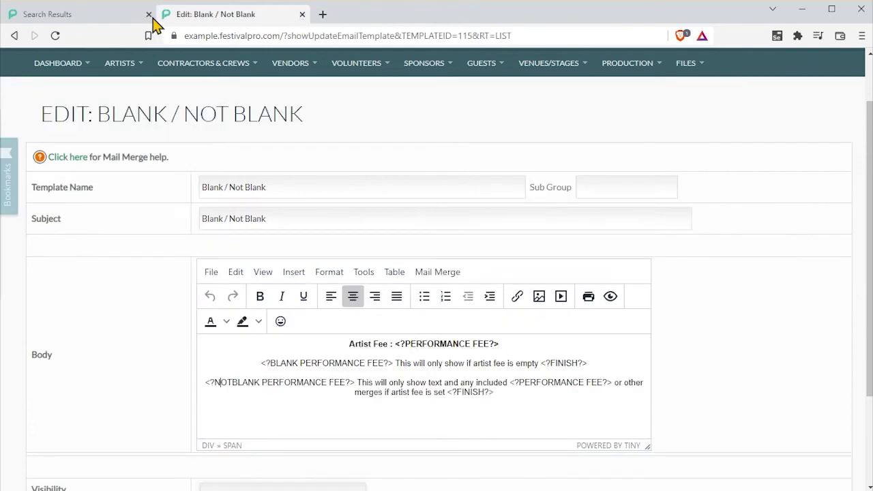
{"action": "left_click", "coordinate": [123, 14]}
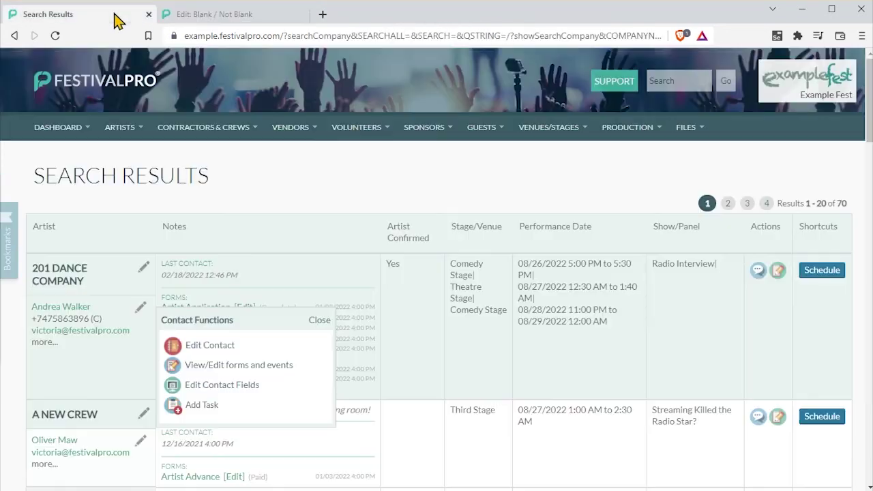
{"action": "left_click", "coordinate": [819, 270]}
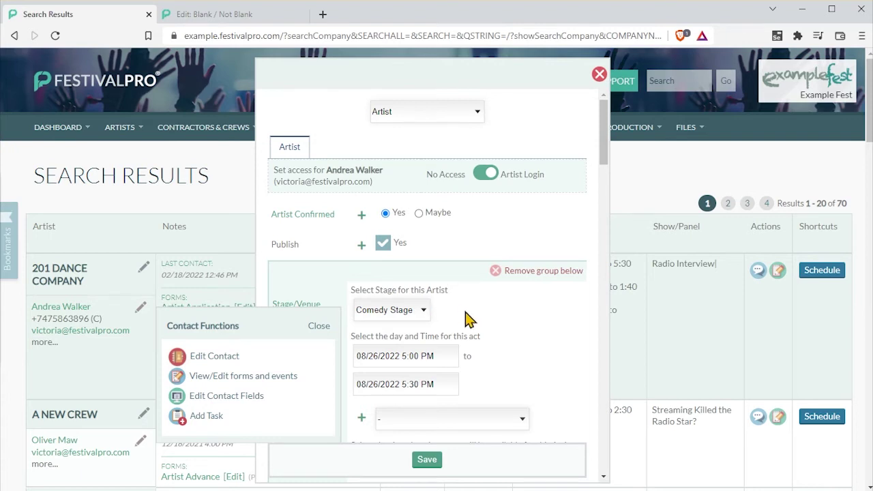
{"action": "scroll", "coordinate": [491, 302], "scroll_direction": "down", "scroll_amount": 10}
{"action": "scroll", "coordinate": [497, 302], "scroll_direction": "down", "scroll_amount": 8}
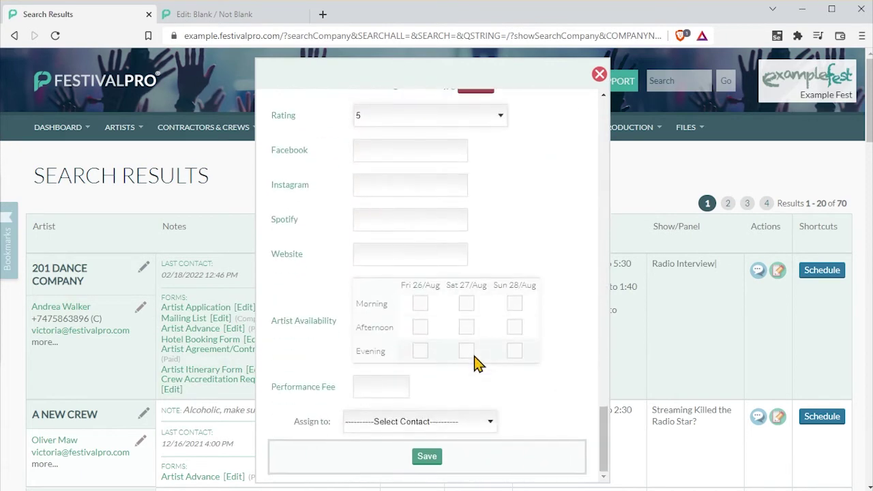
{"action": "left_click", "coordinate": [386, 197]}
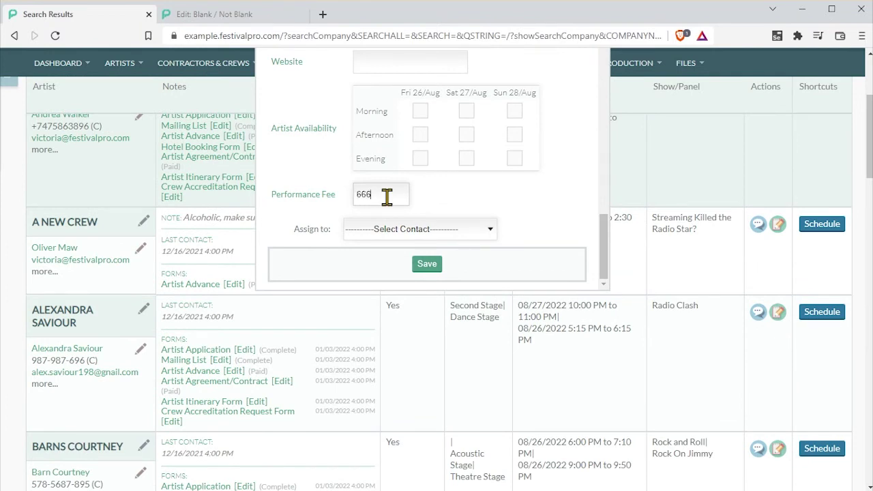
{"action": "left_click", "coordinate": [431, 266]}
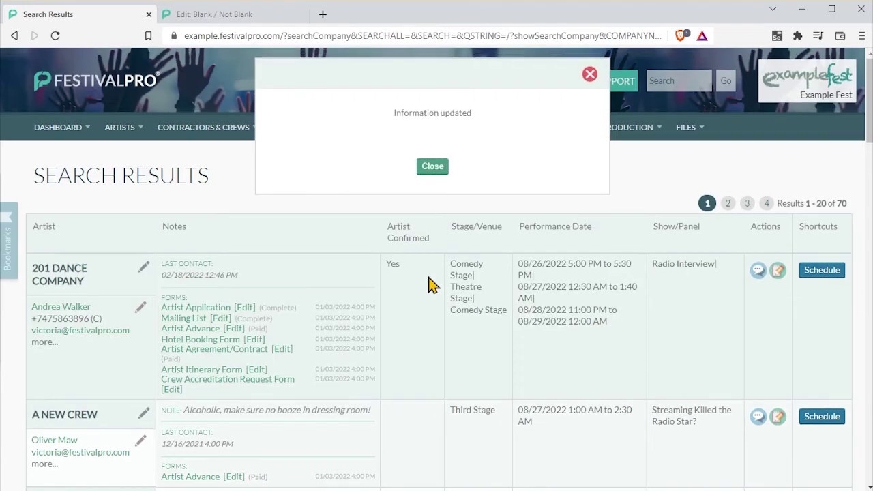
{"action": "left_click", "coordinate": [432, 166]}
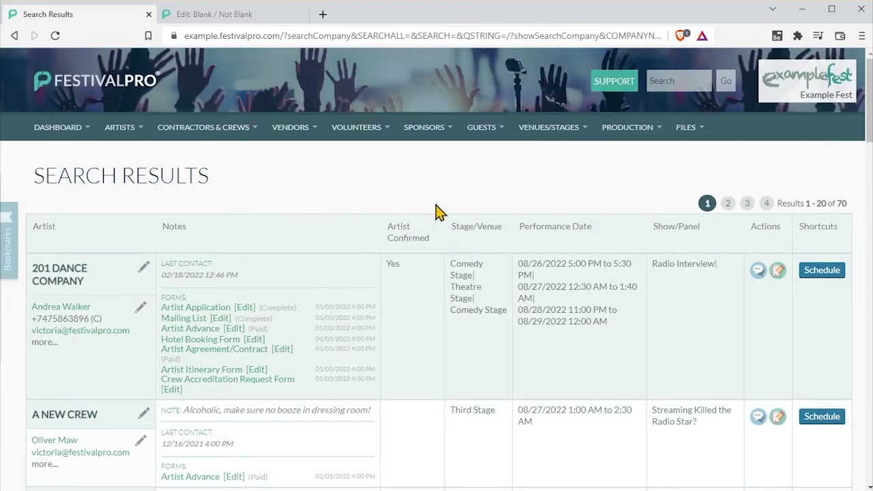
Step: Start a new email to 201 DANCE COMPANY and select the merged Artist Fee : 666 line
{"action": "left_click", "coordinate": [111, 338]}
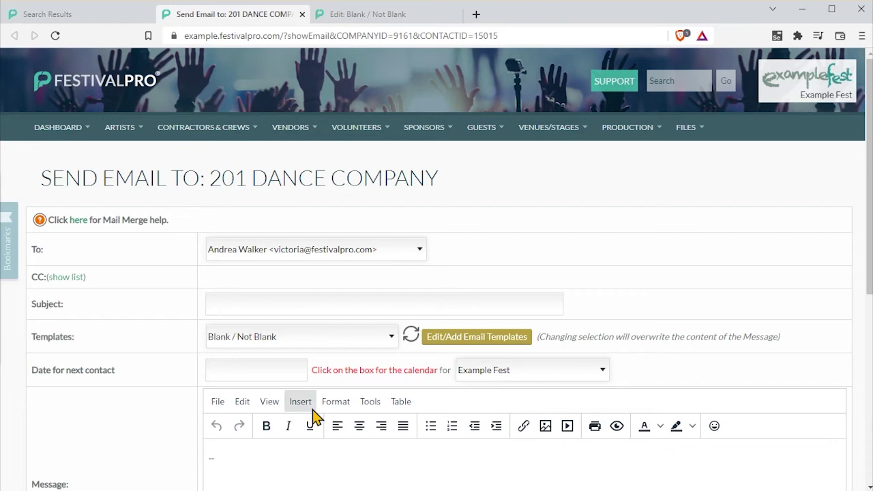
{"action": "scroll", "coordinate": [563, 243], "scroll_direction": "down", "scroll_amount": 3}
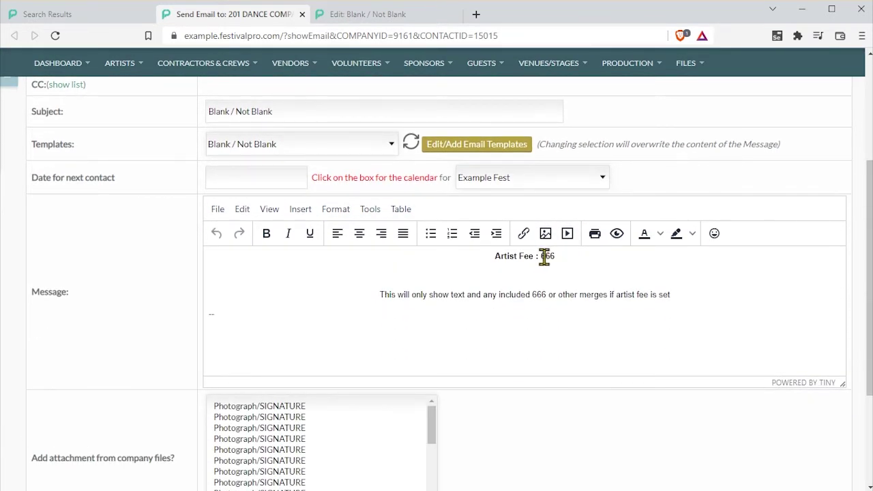
{"action": "left_click_drag", "start_coordinate": [487, 255], "coordinate": [571, 257]}
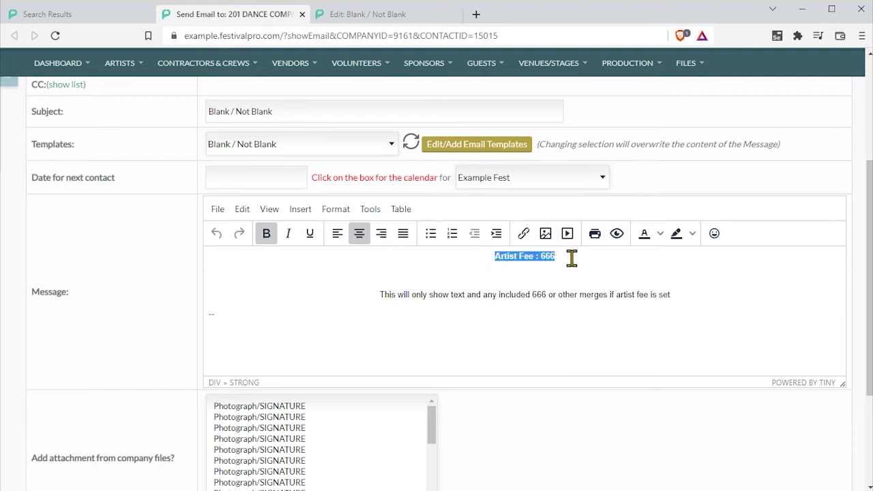
{"action": "left_click", "coordinate": [569, 257]}
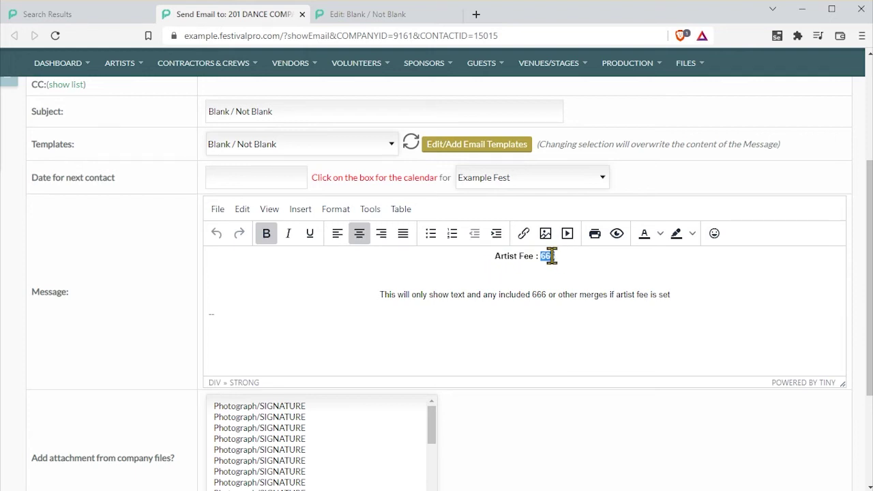
Step: Compare the template's Artist Fee, BLANK and NOTBLANK lines against the merged email
{"action": "left_click", "coordinate": [395, 14]}
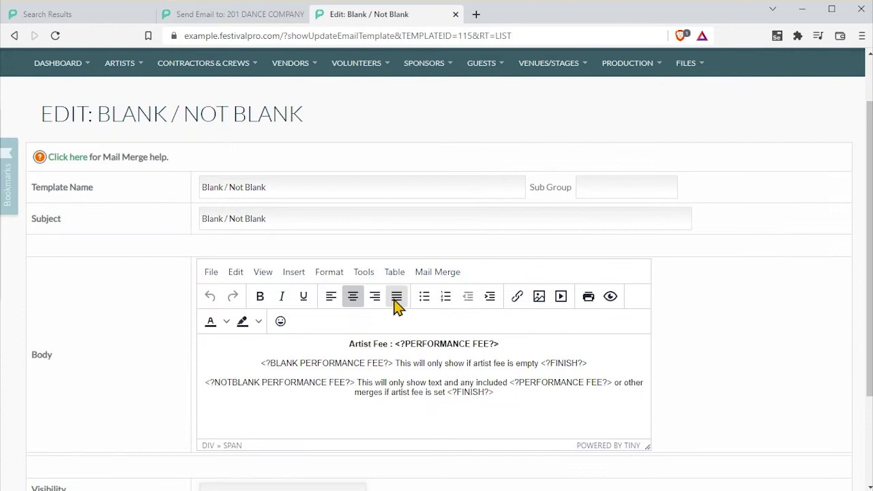
{"action": "left_click_drag", "start_coordinate": [349, 343], "coordinate": [496, 346]}
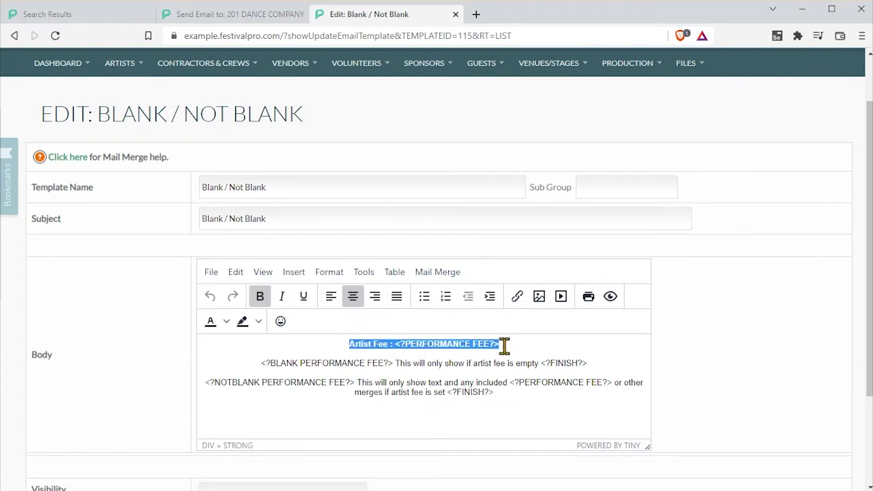
{"action": "left_click", "coordinate": [236, 13]}
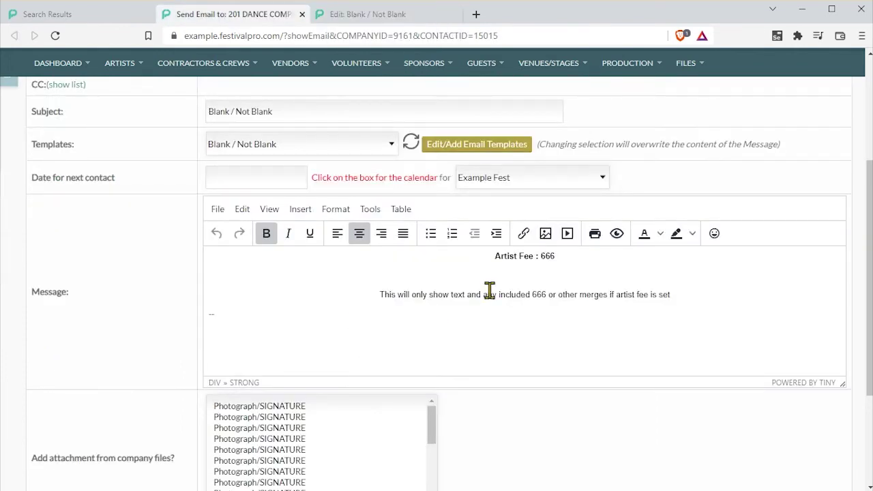
{"action": "left_click", "coordinate": [501, 275]}
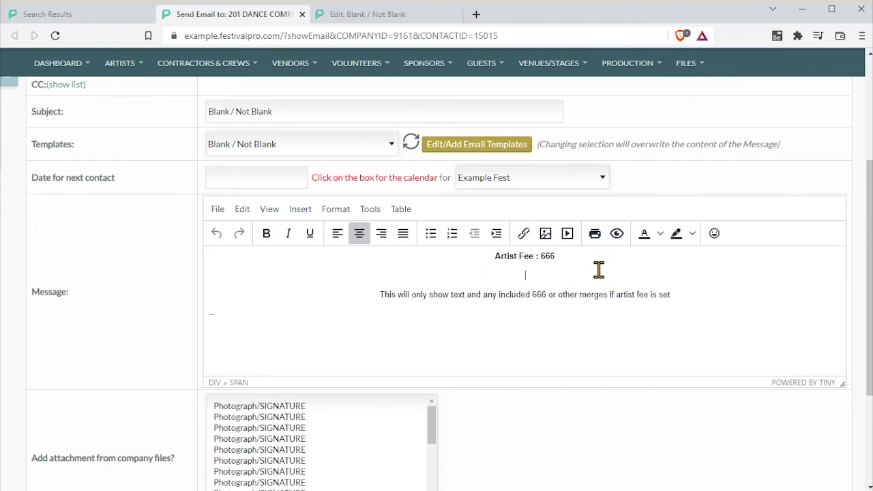
{"action": "left_click", "coordinate": [361, 14]}
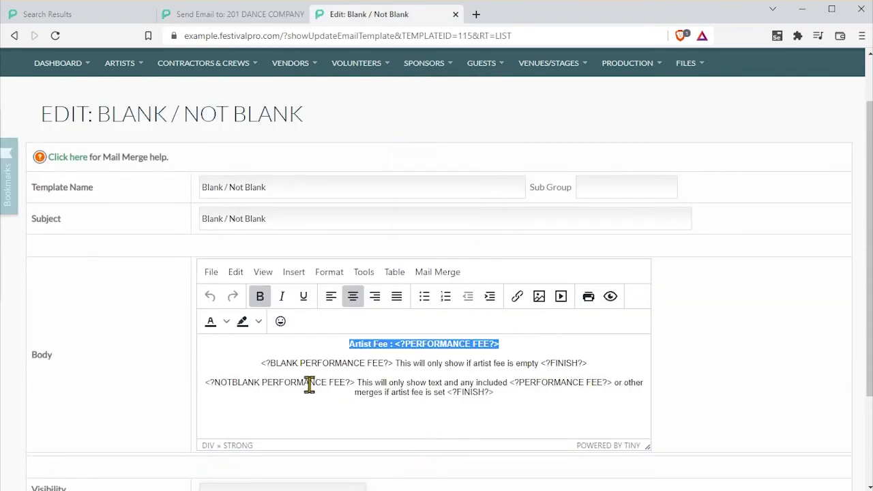
{"action": "left_click_drag", "start_coordinate": [257, 362], "coordinate": [599, 363]}
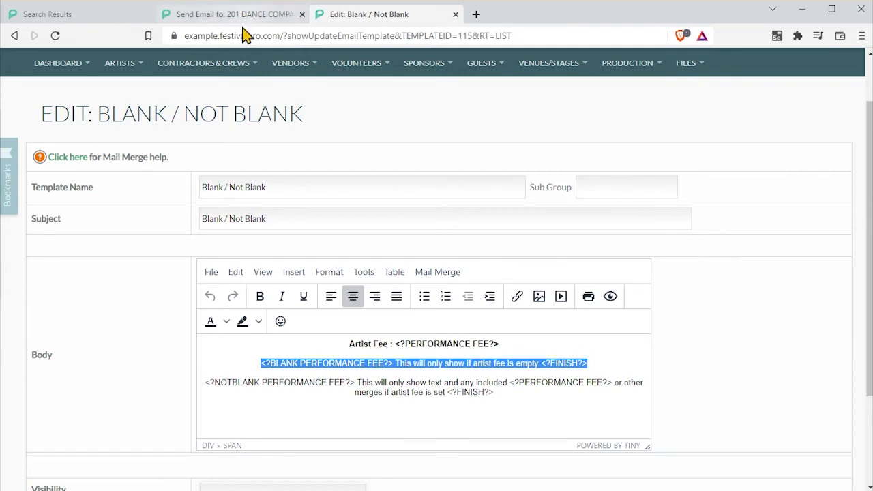
{"action": "left_click_drag", "start_coordinate": [258, 381], "coordinate": [219, 384]}
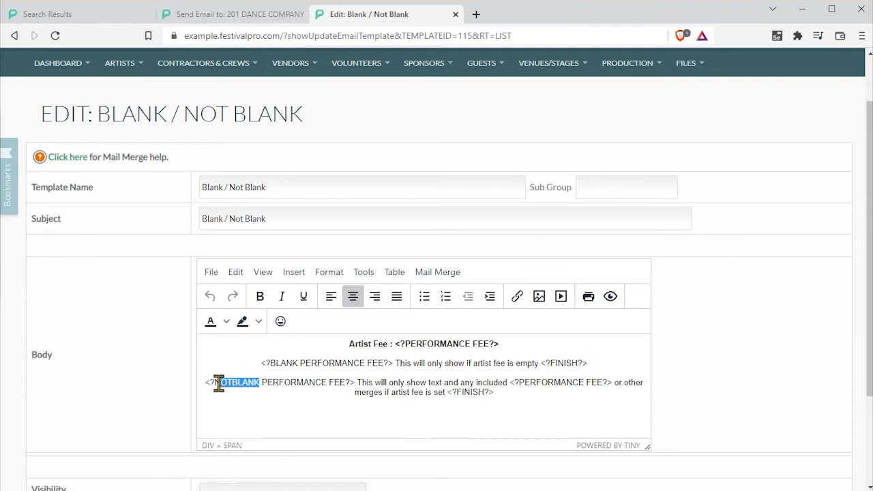
Step: Recheck the 666 value in the merged email, then return to the template editor
{"action": "left_click", "coordinate": [266, 18]}
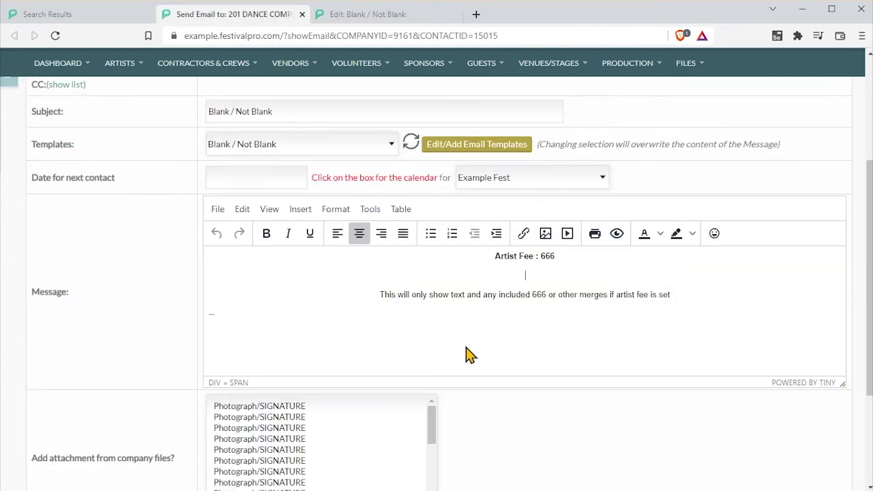
{"action": "left_click", "coordinate": [463, 295]}
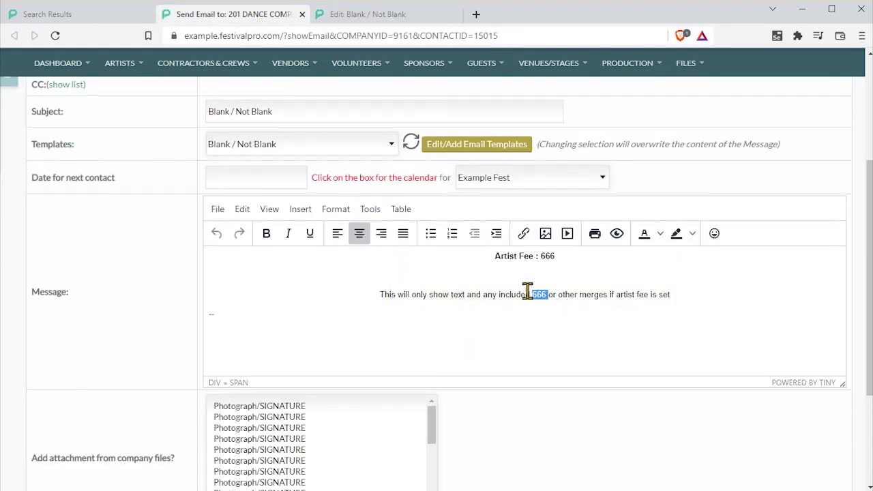
{"action": "left_click", "coordinate": [558, 295]}
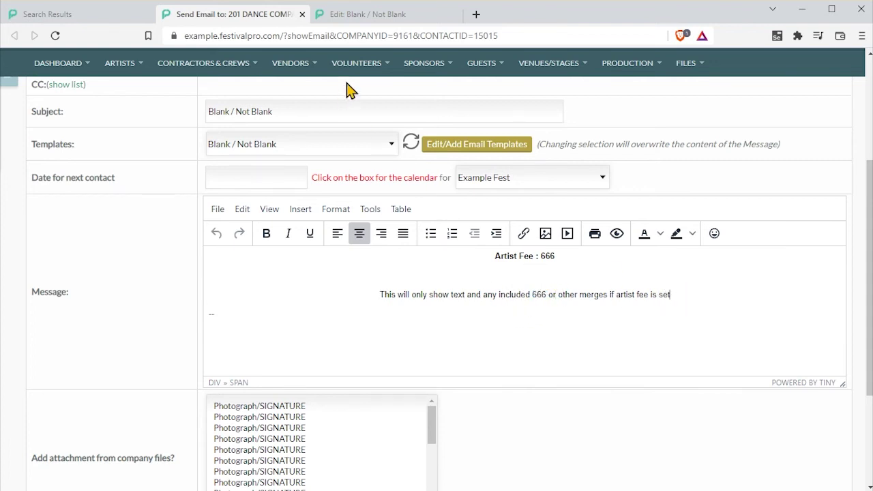
{"action": "left_click", "coordinate": [375, 20]}
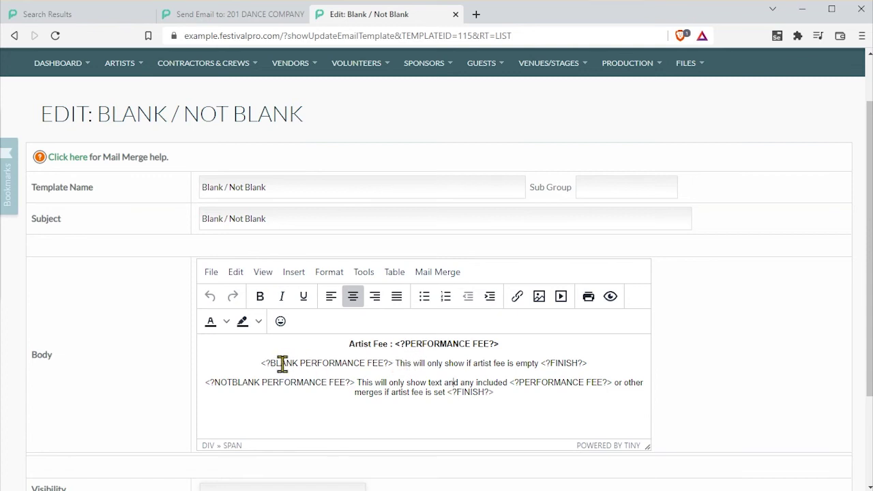
Step: Inspect the BLANK PERFORMANCE FEE conditional line by selecting its opening tag, words and FINISH tag
{"action": "left_click_drag", "start_coordinate": [260, 366], "coordinate": [296, 366]}
{"action": "triple_click", "coordinate": [283, 362]}
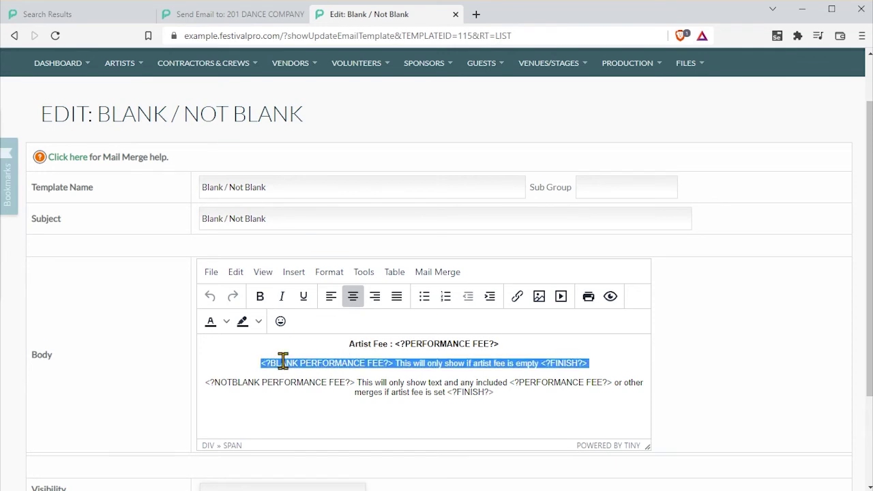
{"action": "left_click", "coordinate": [284, 362]}
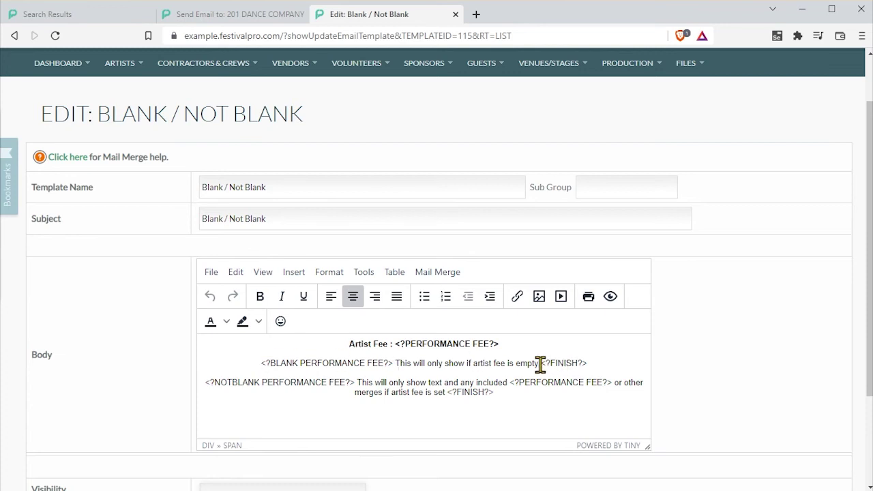
{"action": "left_click_drag", "start_coordinate": [539, 363], "coordinate": [608, 365]}
{"action": "left_click", "coordinate": [609, 365]}
{"action": "mouse_move", "coordinate": [395, 361]}
{"action": "left_mouse_down"}
{"action": "mouse_move", "coordinate": [259, 366]}
{"action": "mouse_move", "coordinate": [339, 375]}
{"action": "mouse_move", "coordinate": [393, 364]}
{"action": "left_mouse_up"}
{"action": "left_click", "coordinate": [260, 365]}
{"action": "double_click", "coordinate": [289, 365]}
{"action": "double_click", "coordinate": [327, 363]}
{"action": "left_click", "coordinate": [342, 363]}
Step: Insert an empty line after the Artist Fee line
{"action": "left_click", "coordinate": [518, 342]}
{"action": "key", "text": "Return"}
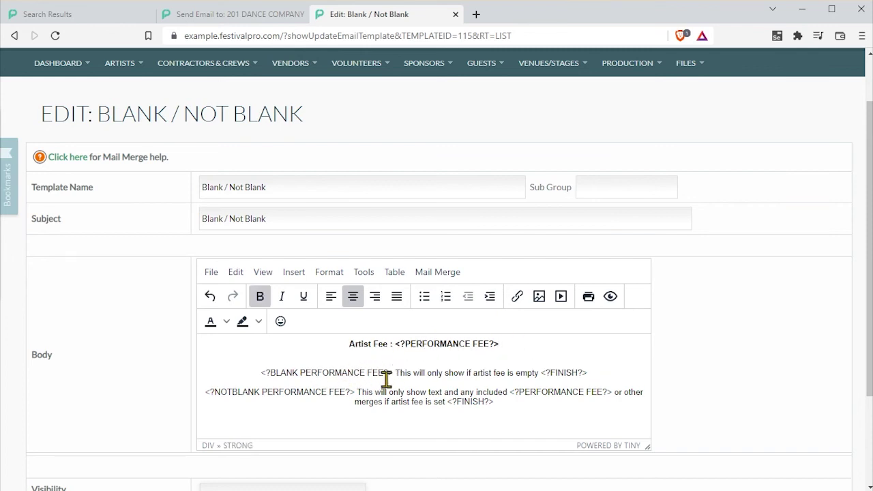
{"action": "left_click_drag", "start_coordinate": [389, 372], "coordinate": [310, 370]}
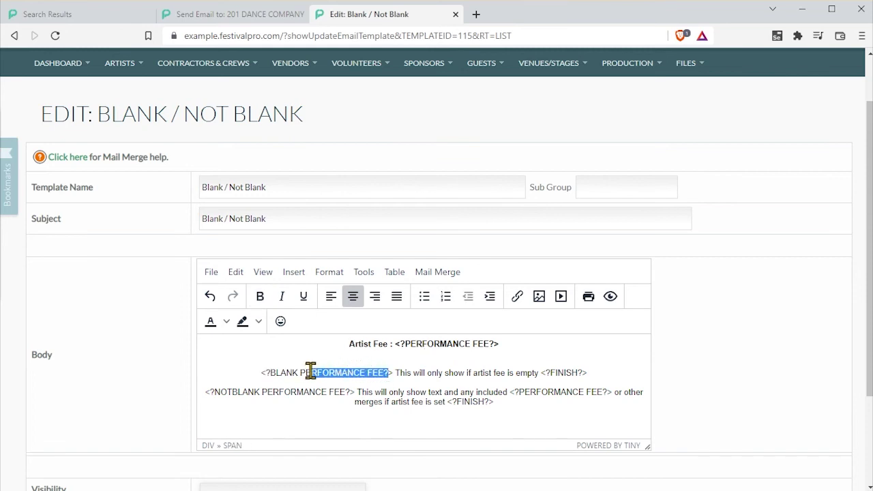
Step: Insert the Artist > Dressing Room merge field on the new empty line
{"action": "left_click", "coordinate": [463, 358]}
{"action": "left_click", "coordinate": [438, 273]}
{"action": "mouse_move", "coordinate": [444, 299]}
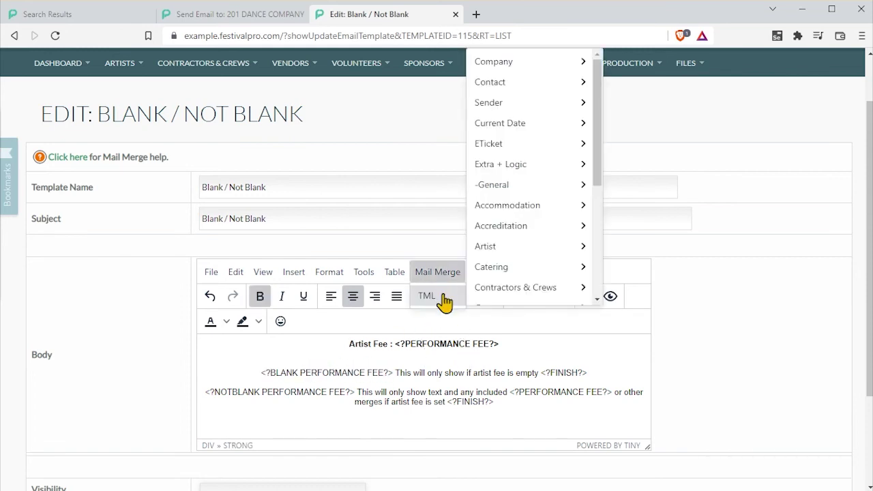
{"action": "mouse_move", "coordinate": [525, 235]}
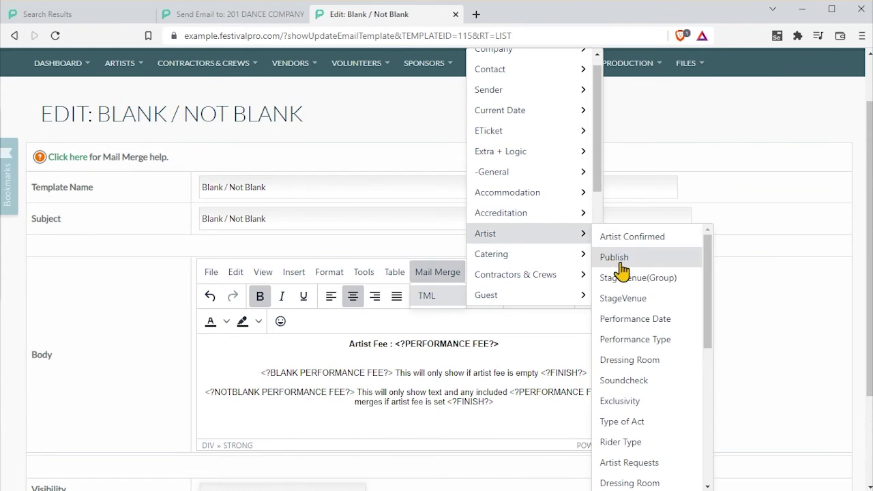
{"action": "scroll", "coordinate": [656, 347], "scroll_direction": "down", "scroll_amount": 1}
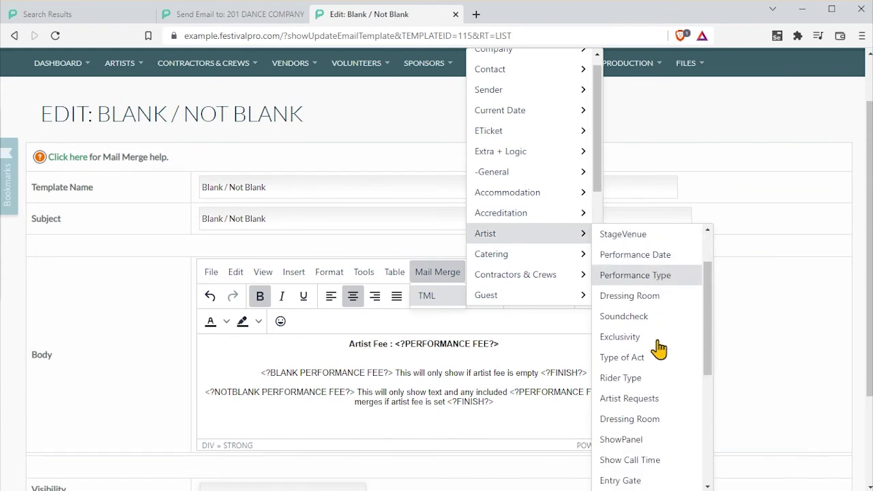
{"action": "left_click", "coordinate": [651, 309]}
{"action": "left_click_drag", "start_coordinate": [460, 362], "coordinate": [390, 360]}
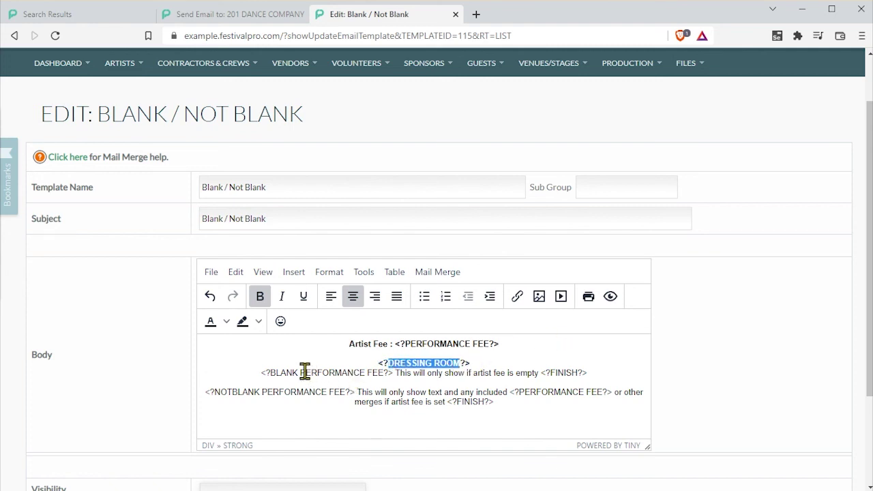
{"action": "left_click_drag", "start_coordinate": [299, 371], "coordinate": [377, 372]}
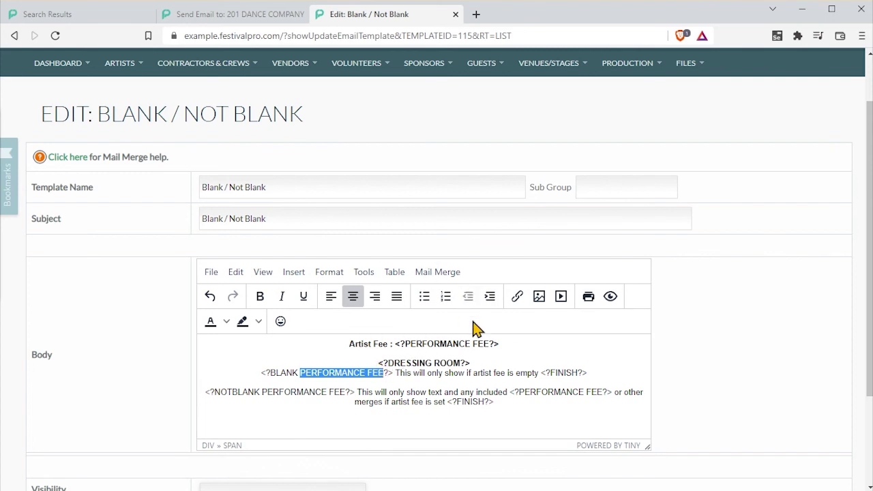
Step: Add the Travel > Flight From merge field on a line below, then select both field lines
{"action": "left_click", "coordinate": [485, 356]}
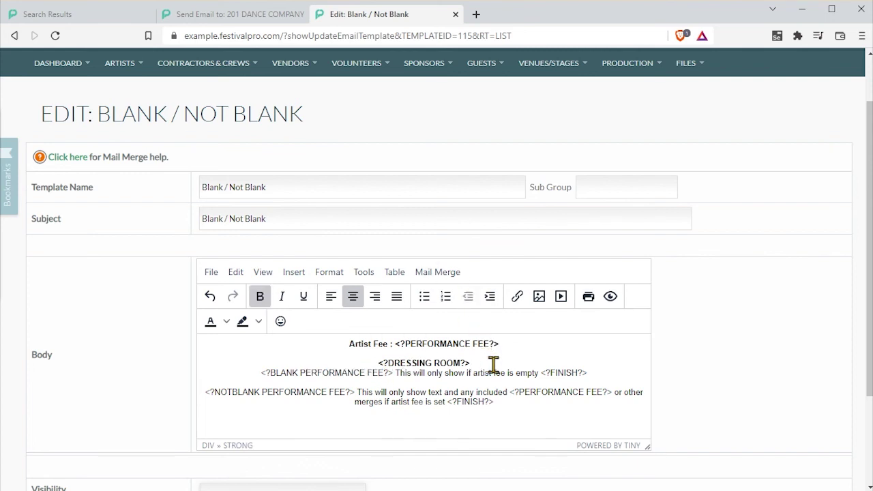
{"action": "key", "text": "Return"}
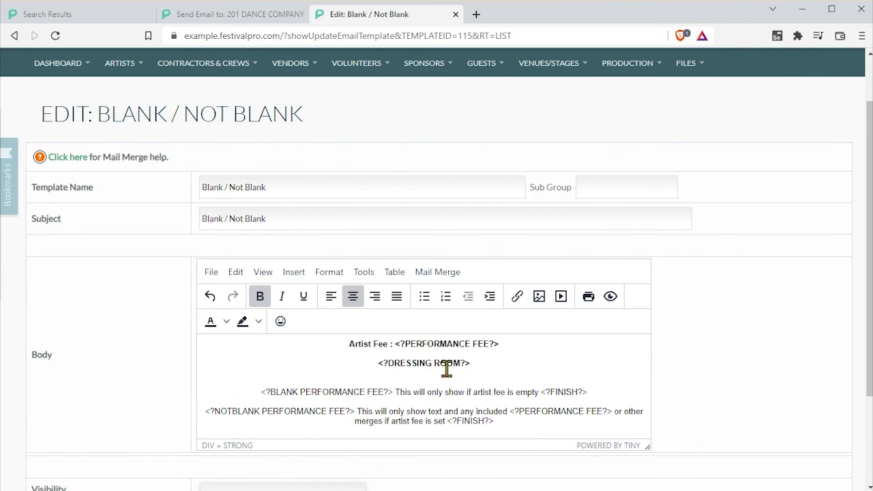
{"action": "left_click", "coordinate": [437, 273]}
{"action": "mouse_move", "coordinate": [527, 305]}
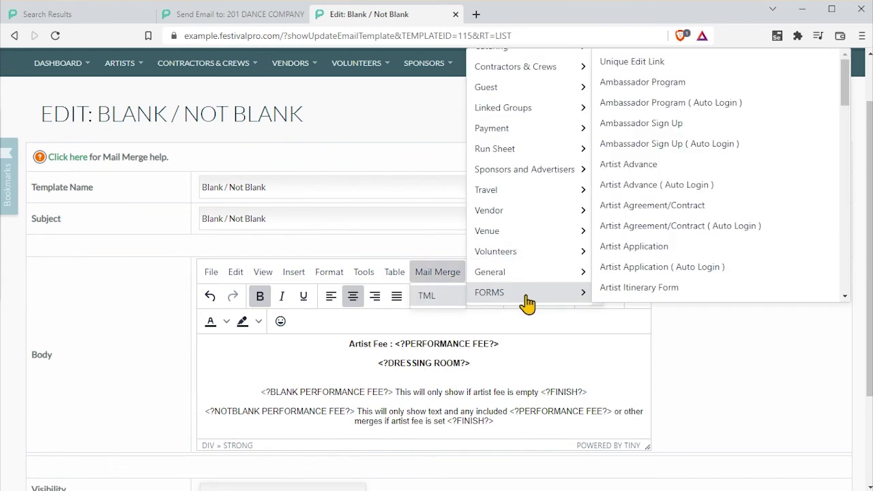
{"action": "mouse_move", "coordinate": [513, 235]}
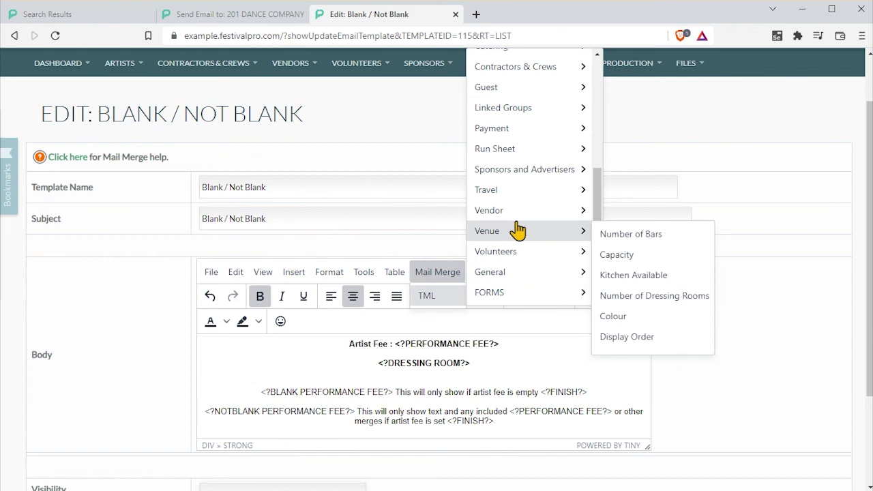
{"action": "mouse_move", "coordinate": [522, 214]}
{"action": "mouse_move", "coordinate": [538, 189]}
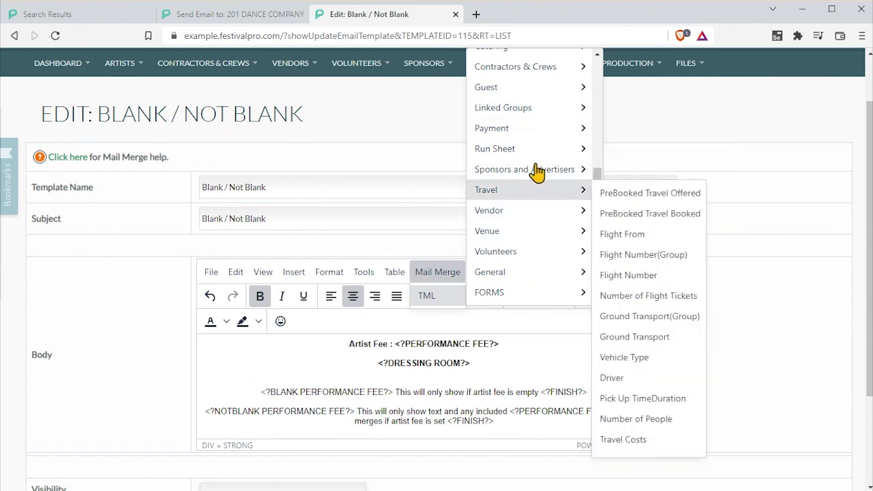
{"action": "left_click", "coordinate": [627, 234]}
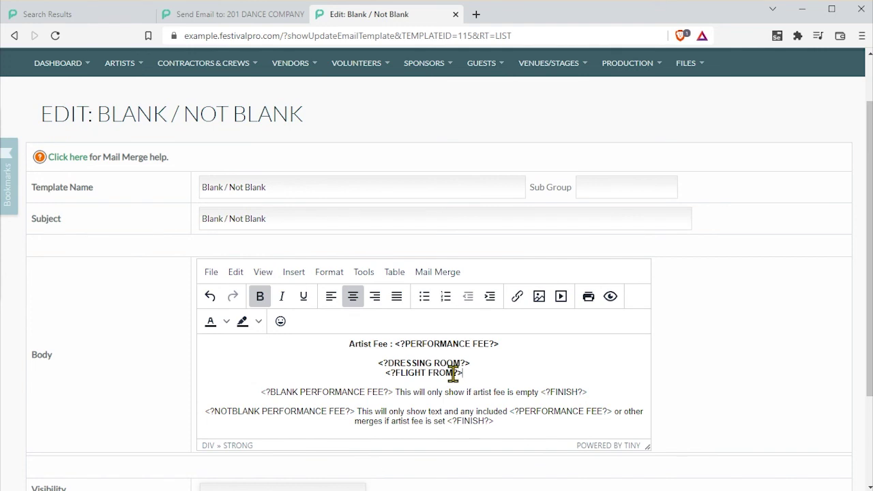
{"action": "left_click_drag", "start_coordinate": [467, 373], "coordinate": [373, 366]}
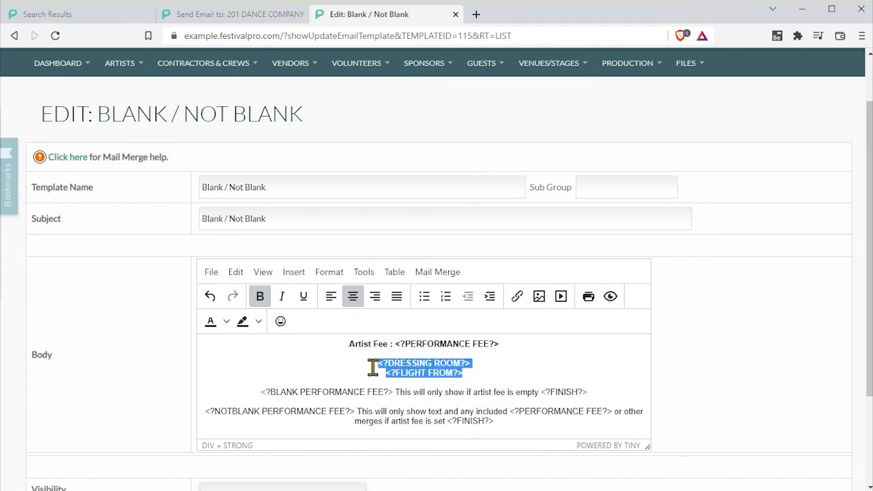
Step: Delete the DRESSING ROOM and FLIGHT FROM lines and switch back to the 201 DANCE COMPANY email
{"action": "key", "text": "BackSpace"}
{"action": "key", "text": "BackSpace"}
{"action": "key", "text": "BackSpace"}
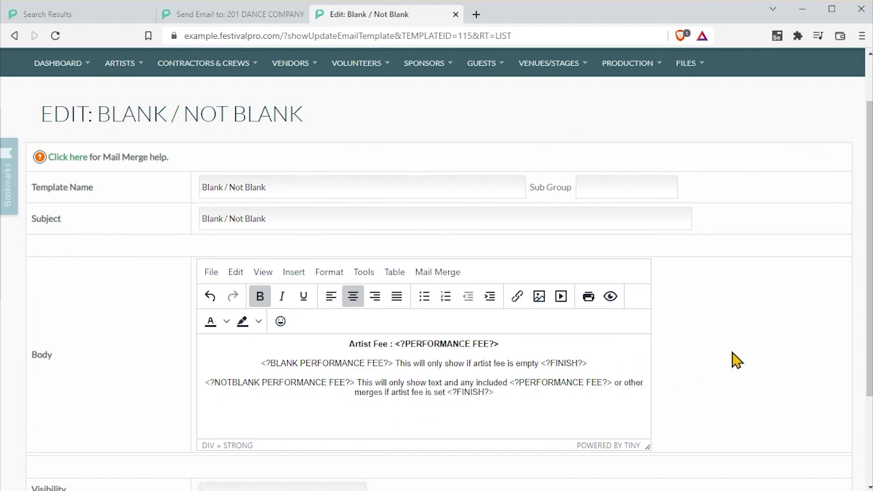
{"action": "scroll", "coordinate": [735, 360], "scroll_direction": "down", "scroll_amount": 2}
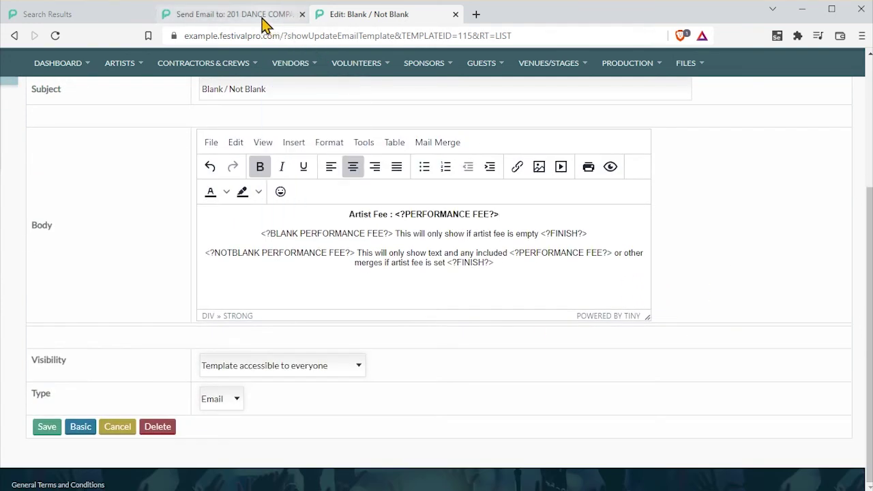
{"action": "left_click", "coordinate": [264, 25]}
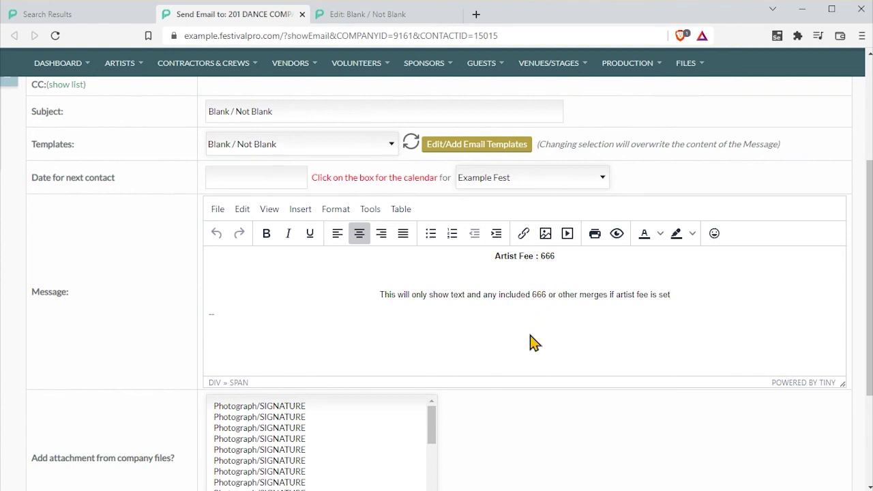